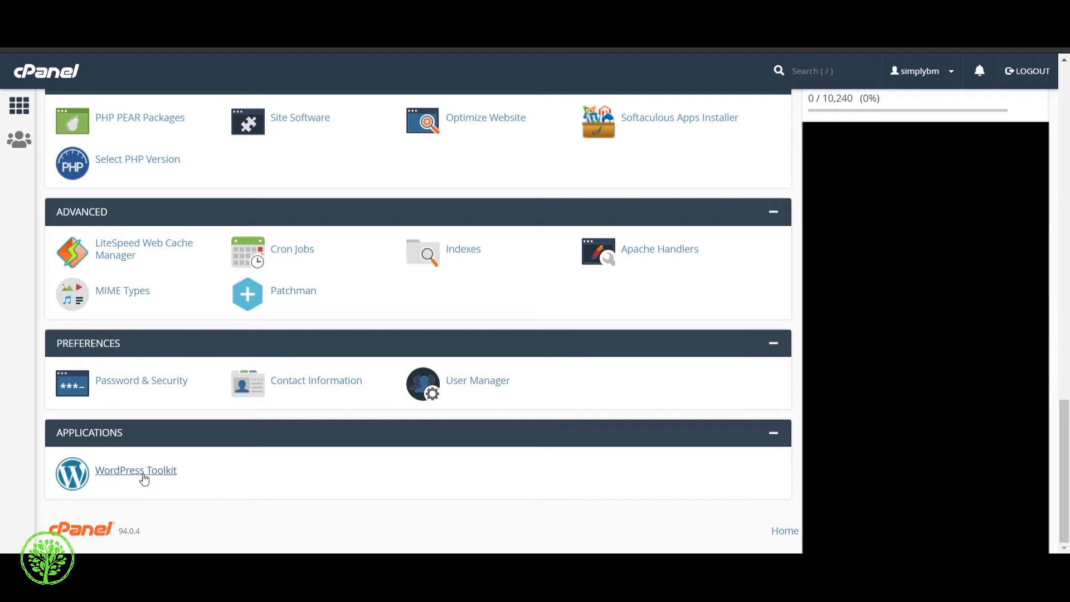
Step: Open WordPress Toolkit from the Applications section of the cPanel home page
left_click(144, 471)
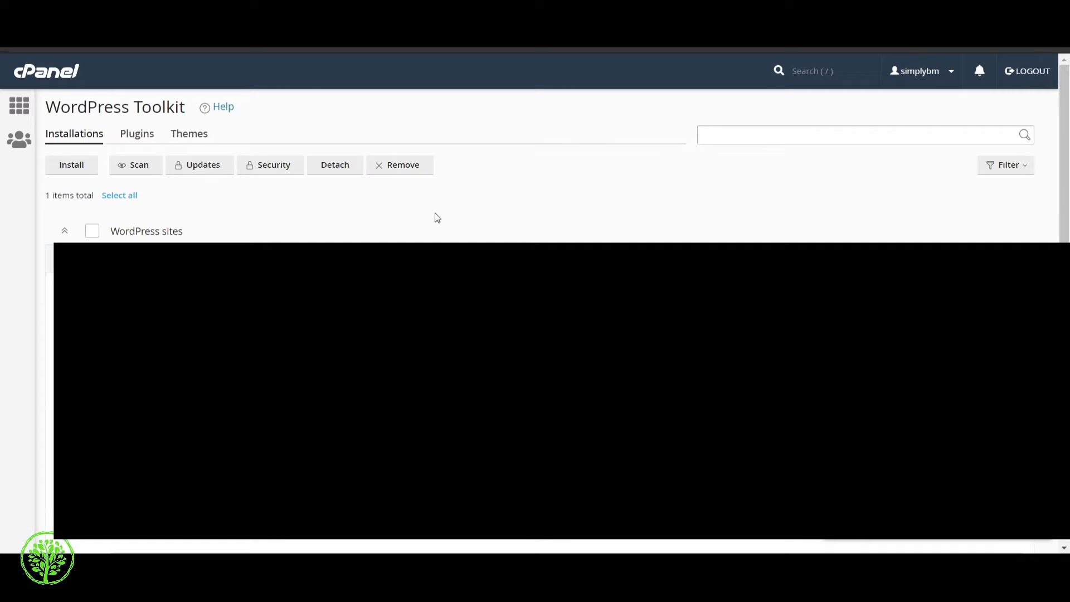
Step: Start a new install from WordPress Toolkit, showing the /wordpress path and version 5.7.1
left_click(72, 166)
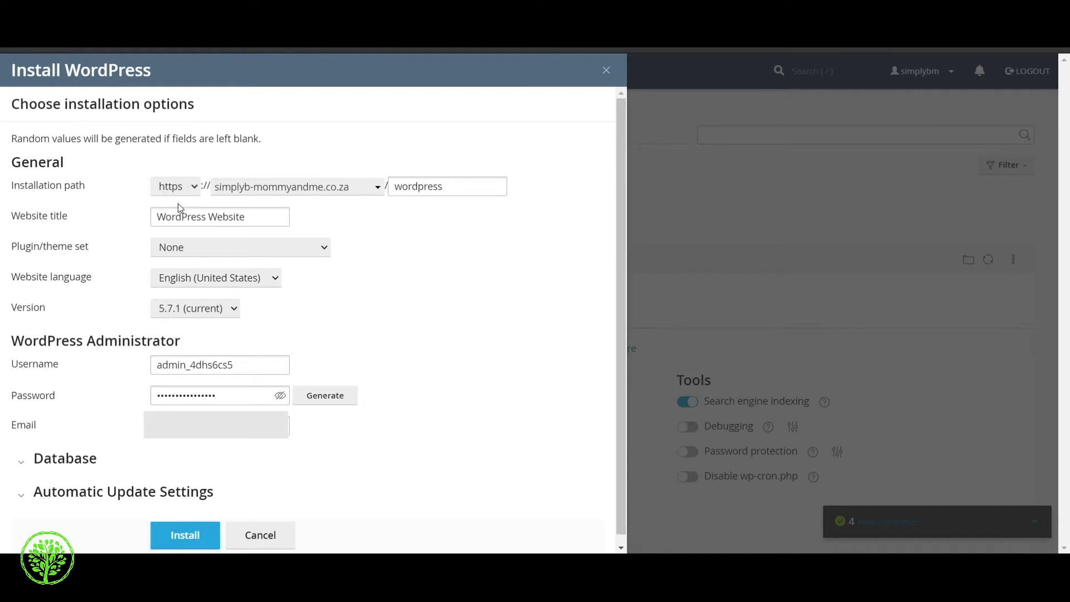
Step: Keep https and the site's domain, and delete 'wordpress' from the installation path
left_click(176, 187)
left_click(363, 190)
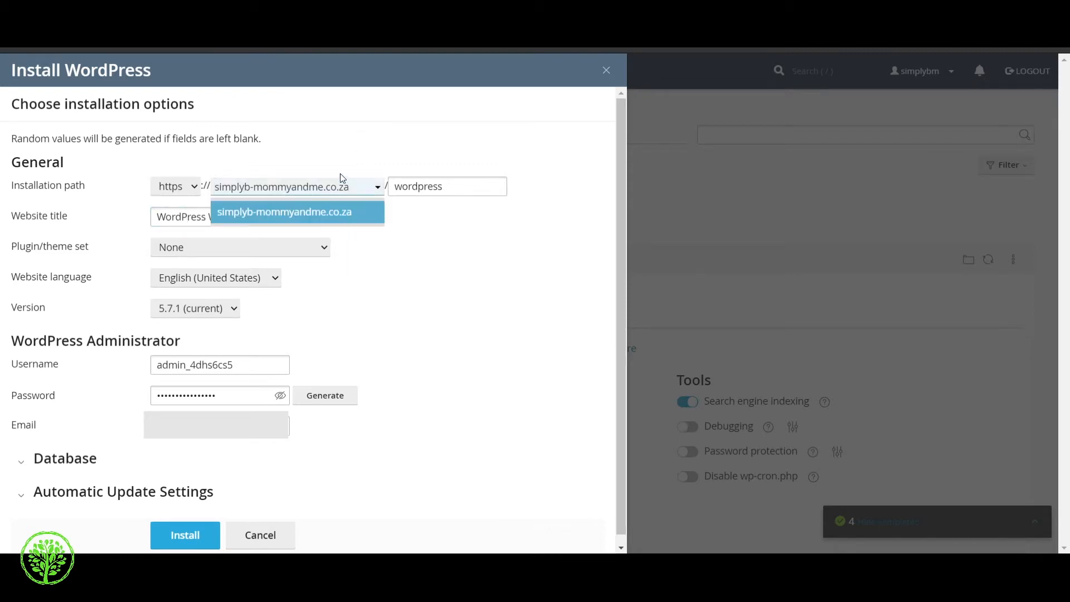
left_click(369, 192)
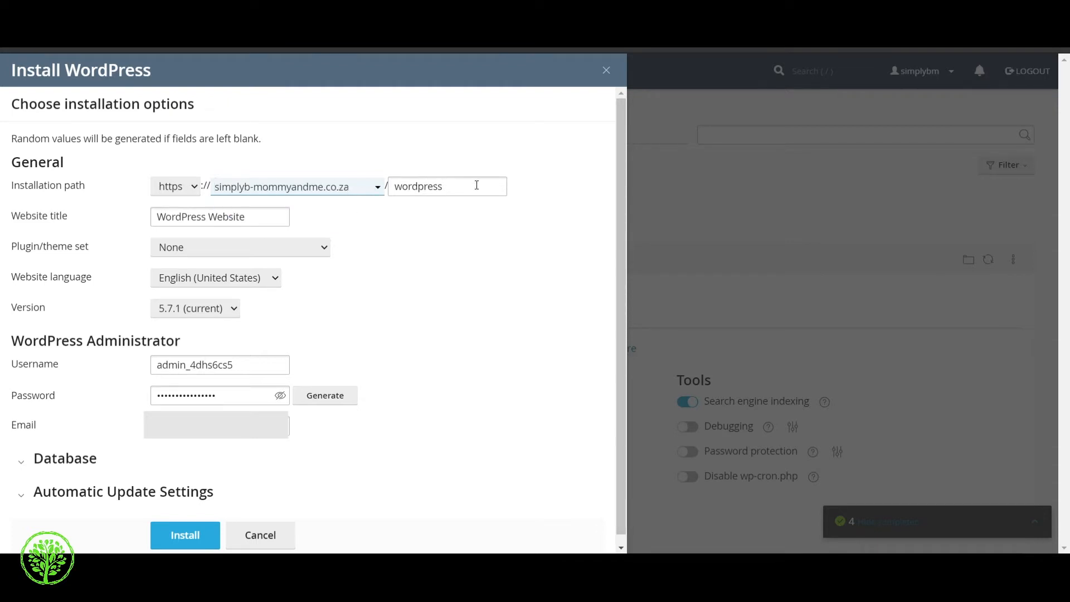
left_click_drag(478, 184, 390, 189)
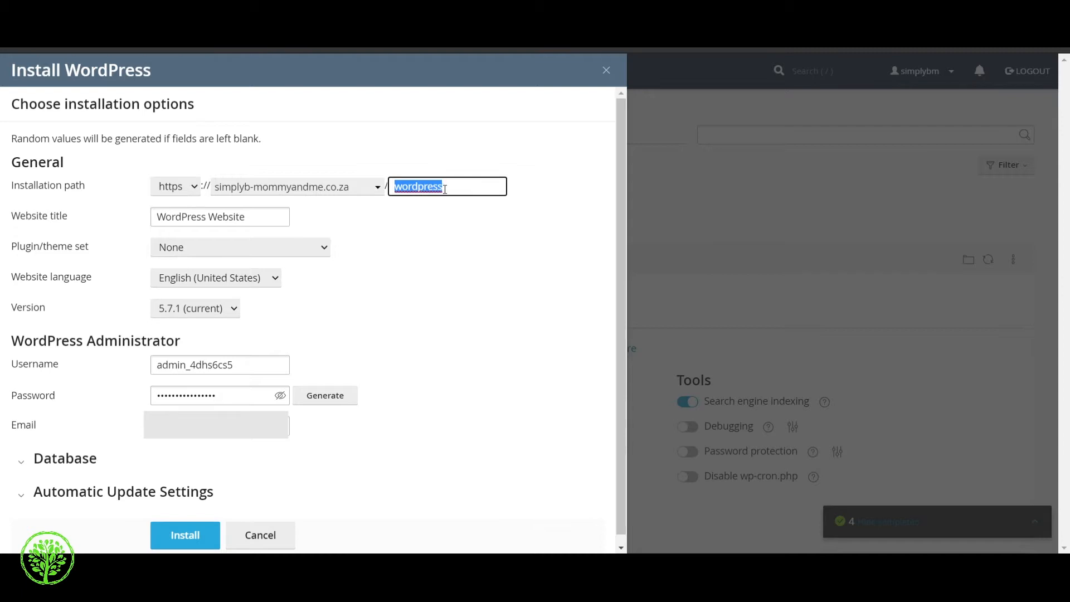
key("BackSpace")
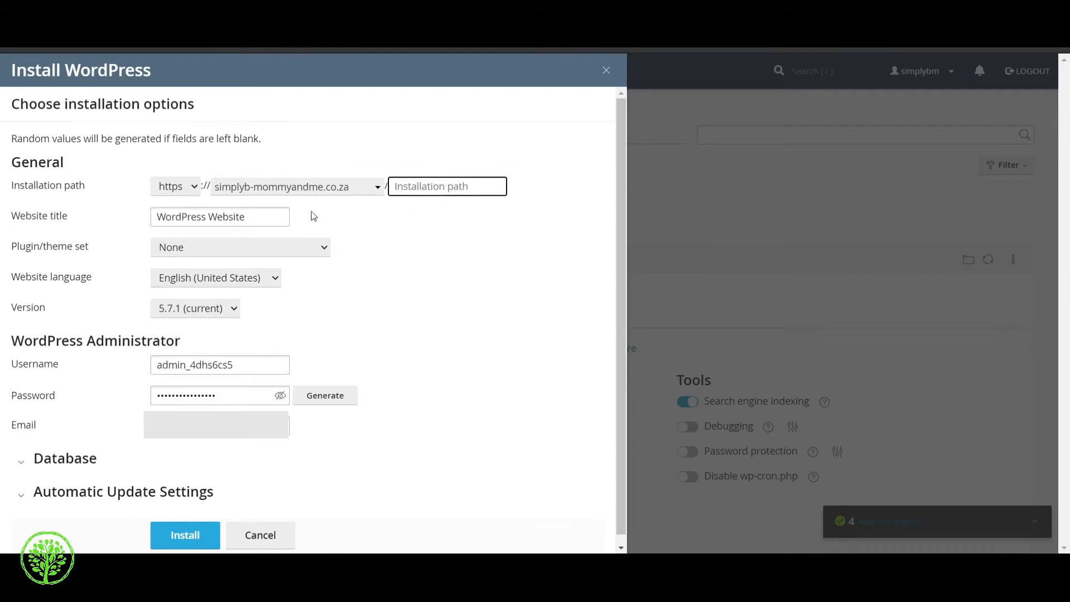
scroll(162, 234, "down", 1)
scroll(123, 216, "down", 1)
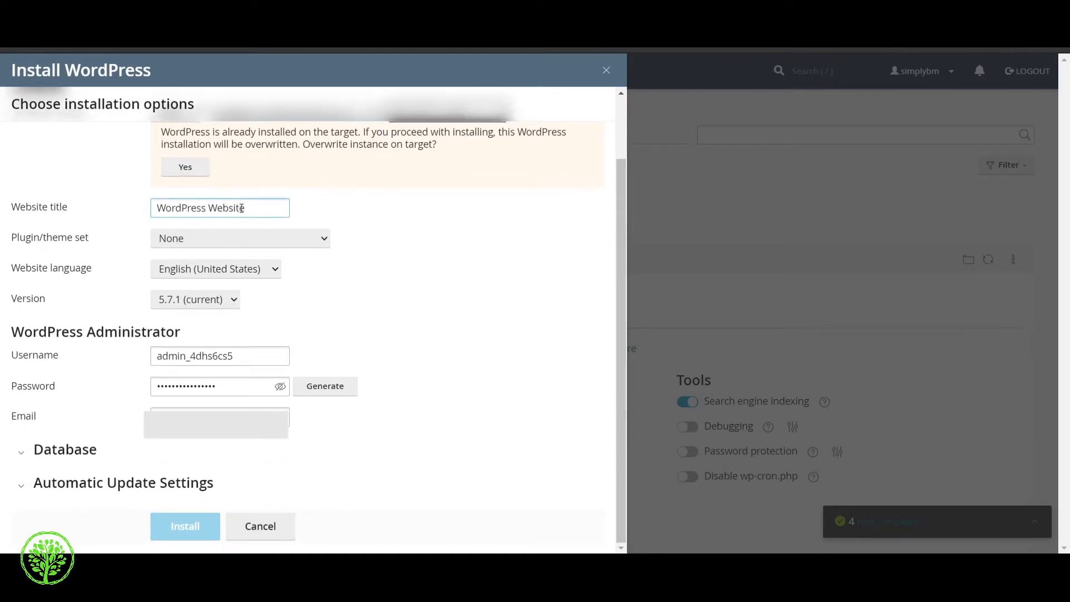
left_click_drag(255, 208, 138, 212)
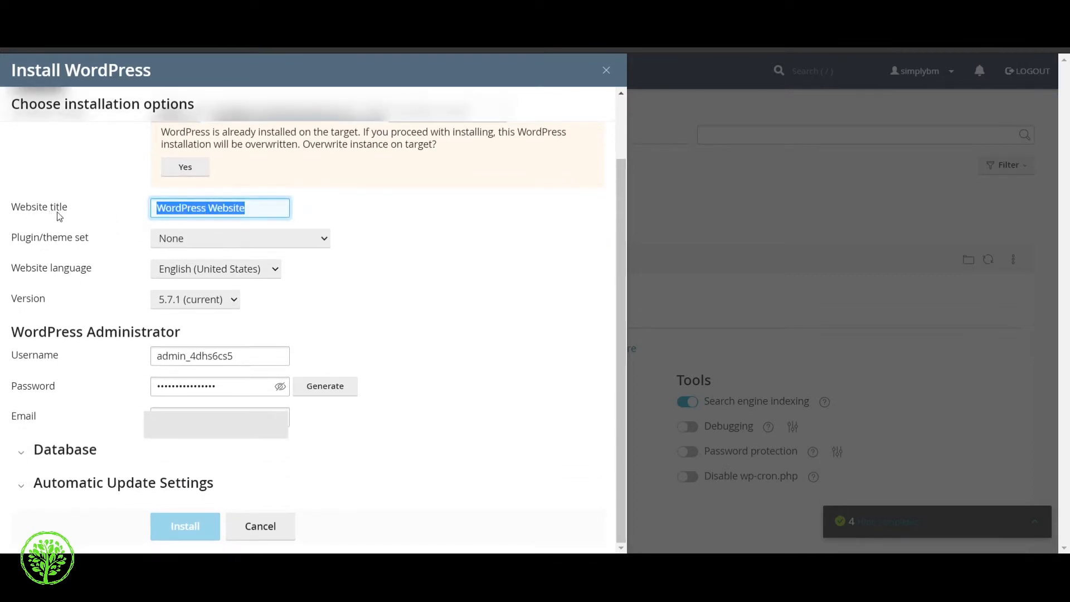
left_click(254, 211)
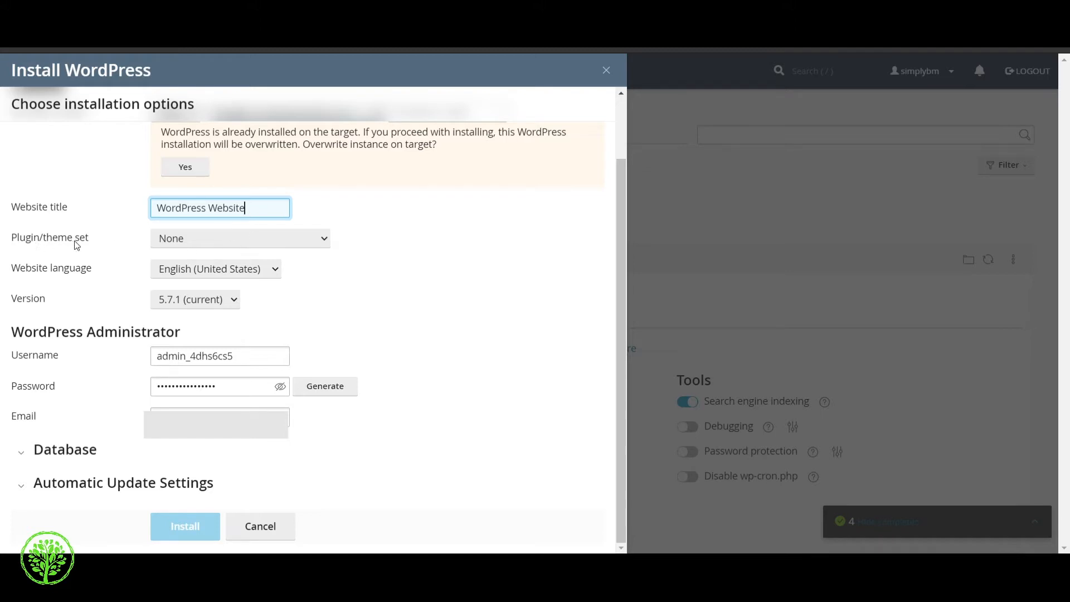
left_click(247, 235)
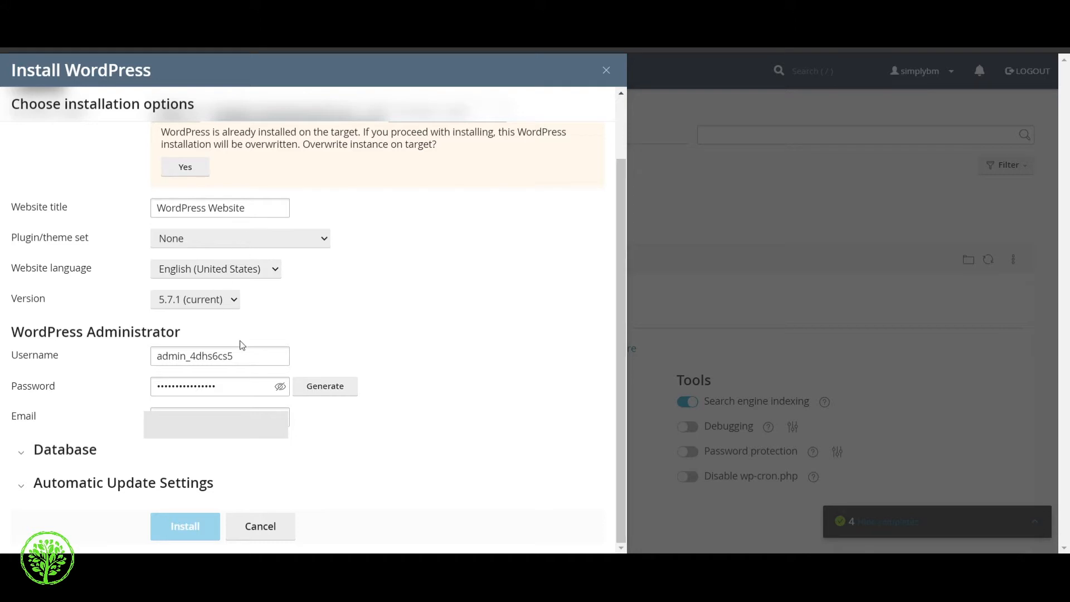
left_click(255, 360)
left_click(222, 244)
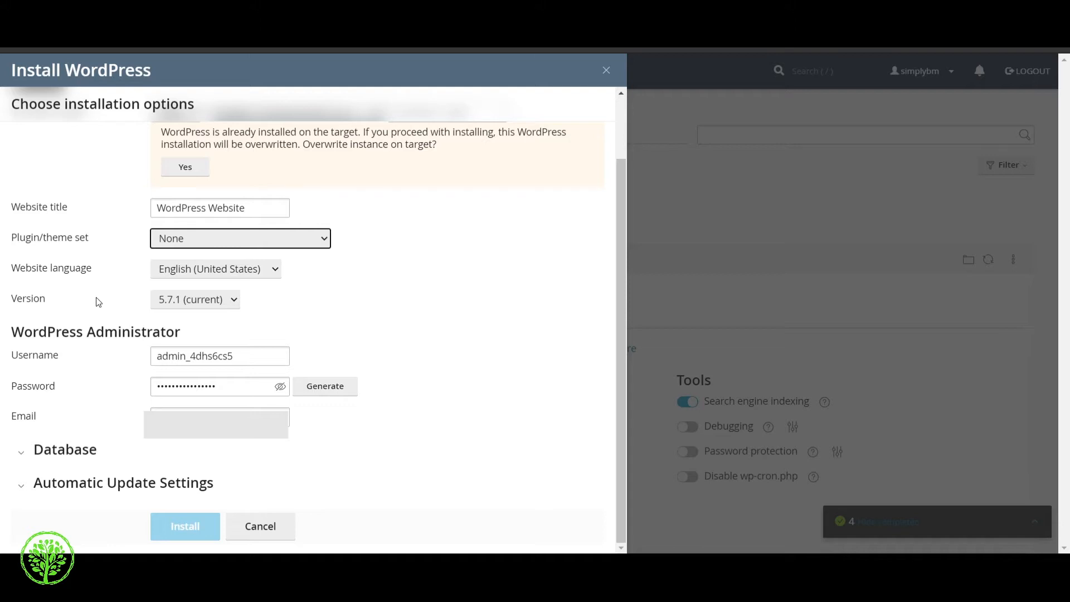
left_click(220, 301)
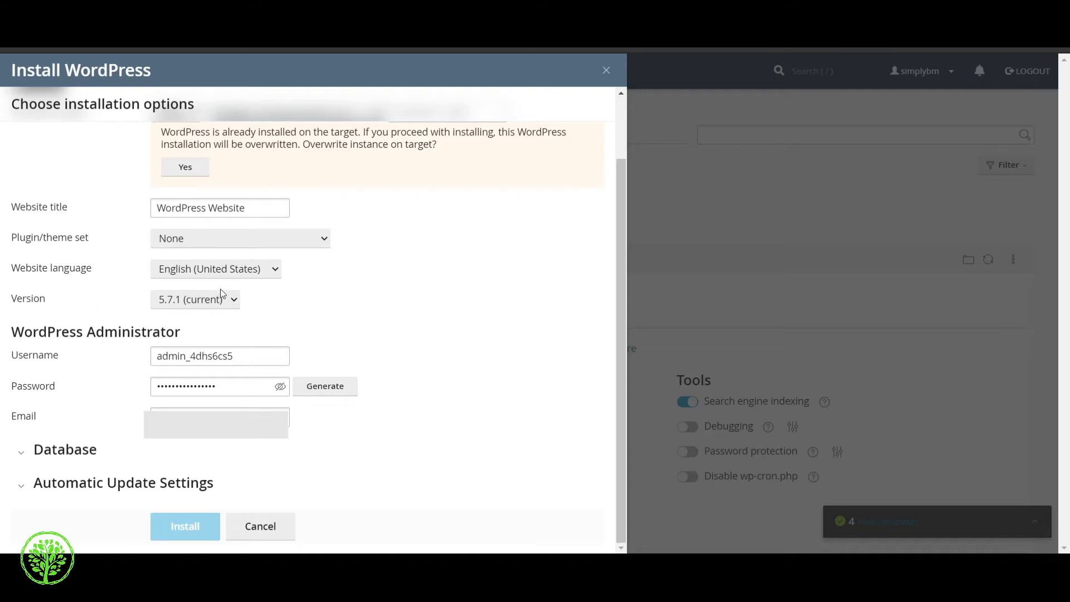
left_click(192, 58)
Step: Reveal the generated administrator password in plain text
left_click(262, 361)
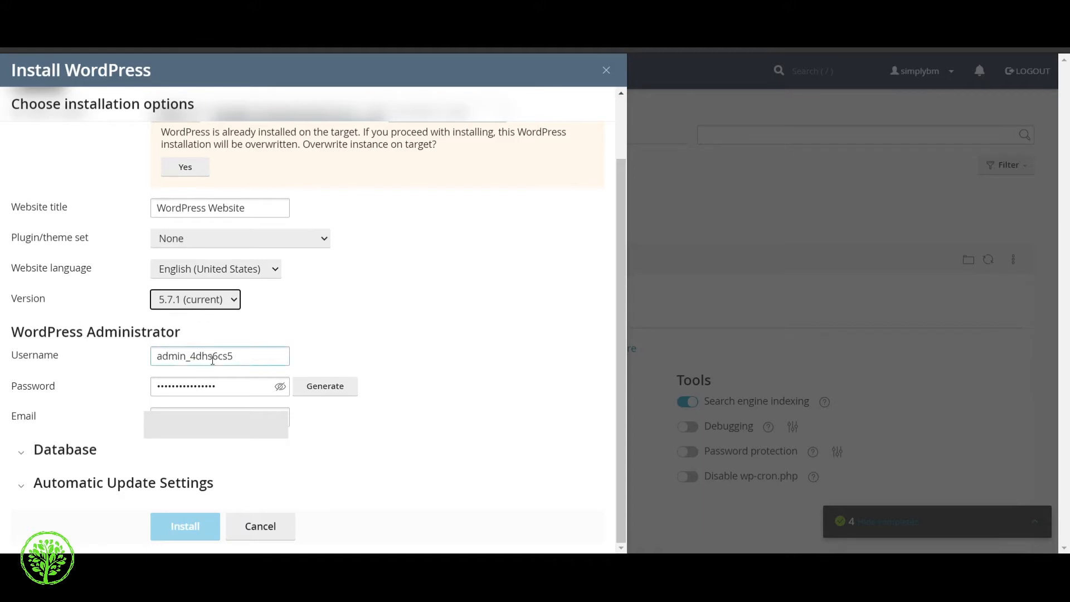
left_click(262, 356)
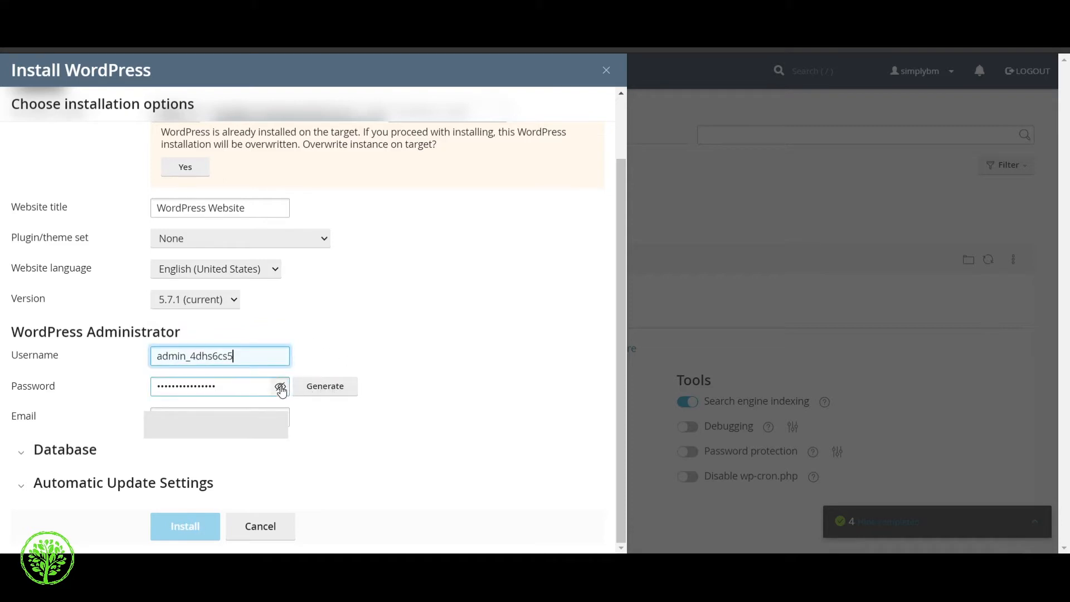
left_click(281, 388)
left_click(239, 389)
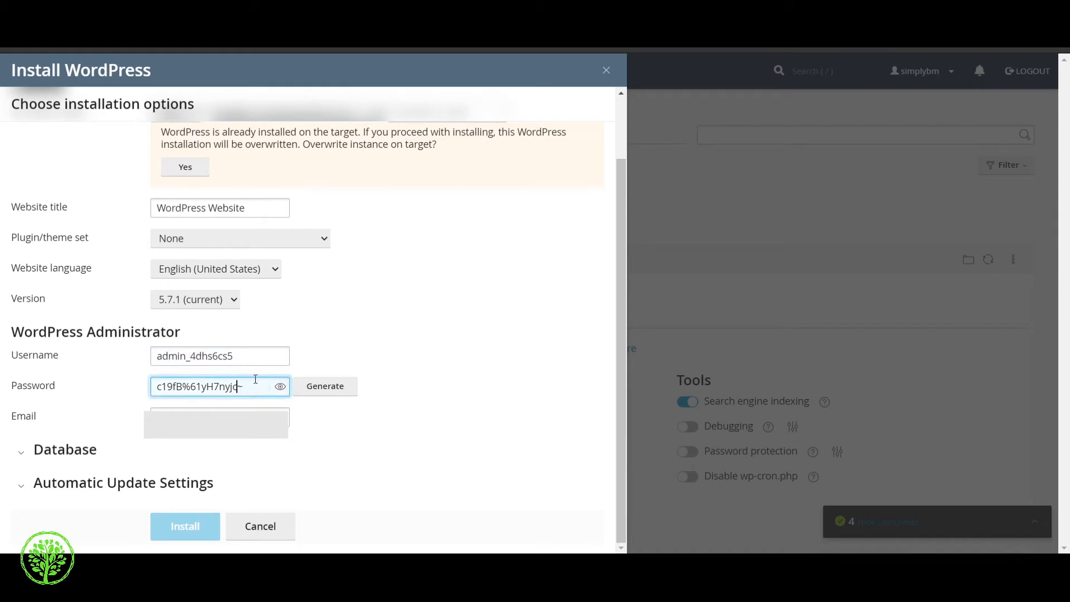
left_click_drag(252, 394, 154, 397)
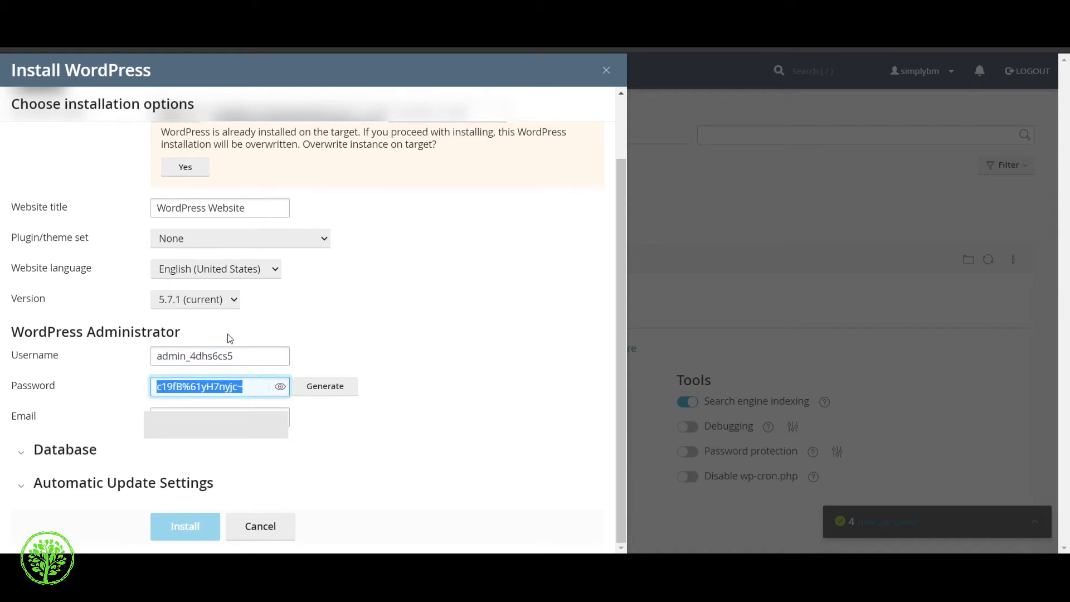
Step: Remove the 'admin_4' prefix from the administrator username
left_click(244, 355)
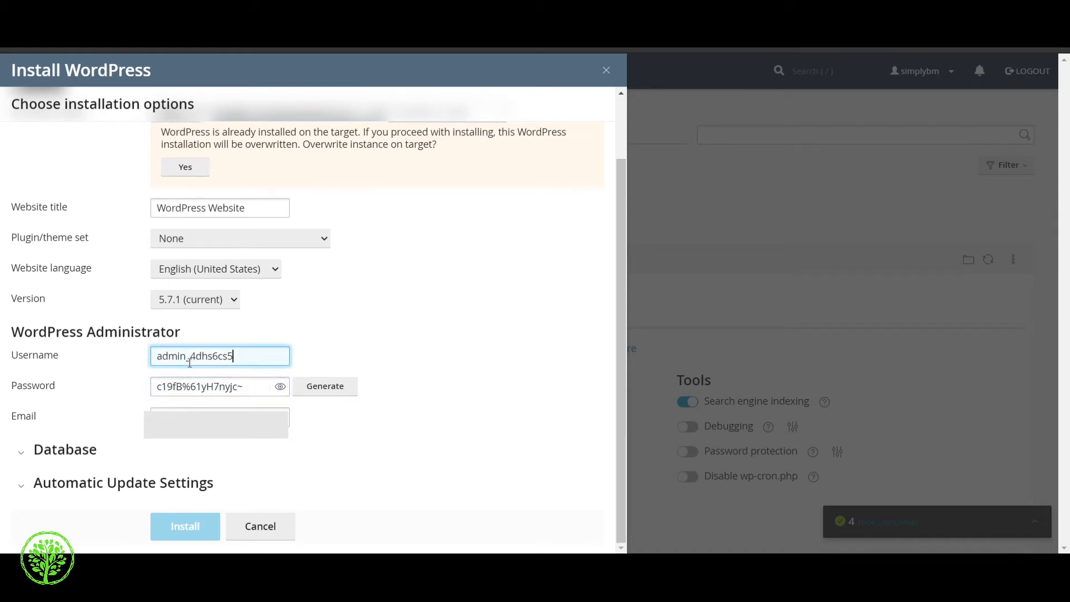
left_click_drag(192, 357, 140, 359)
left_click_drag(194, 358, 147, 362)
key("BackSpace")
left_click(344, 330)
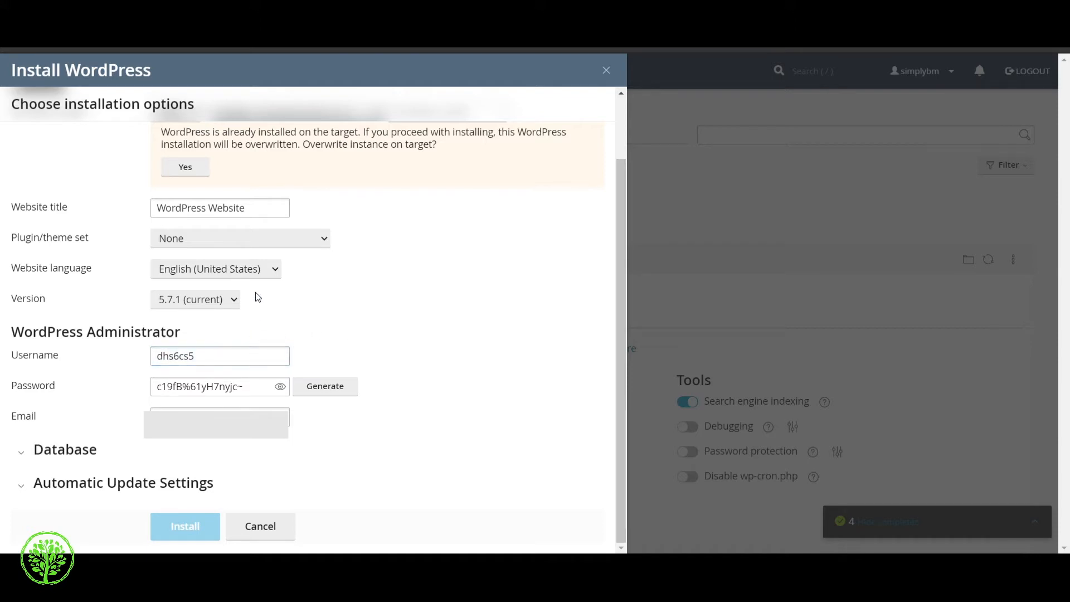
Step: Clear the prefilled administrator email field
left_click(268, 418)
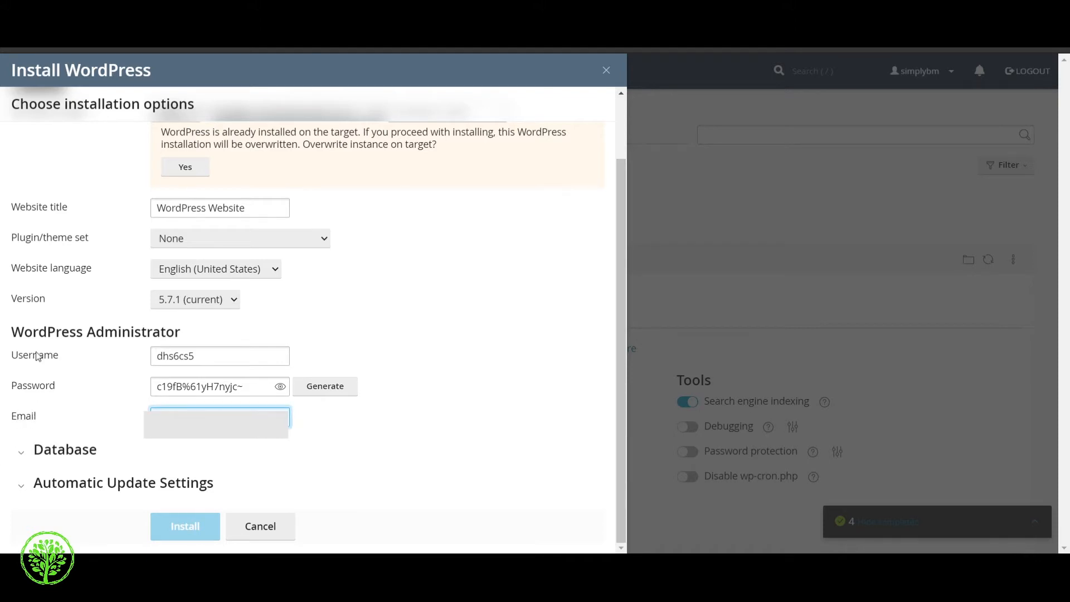
left_click_drag(233, 411, 396, 429)
key("BackSpace")
Step: Expand Database settings and review the generated database name and table prefix
left_click(283, 421)
left_click(26, 455)
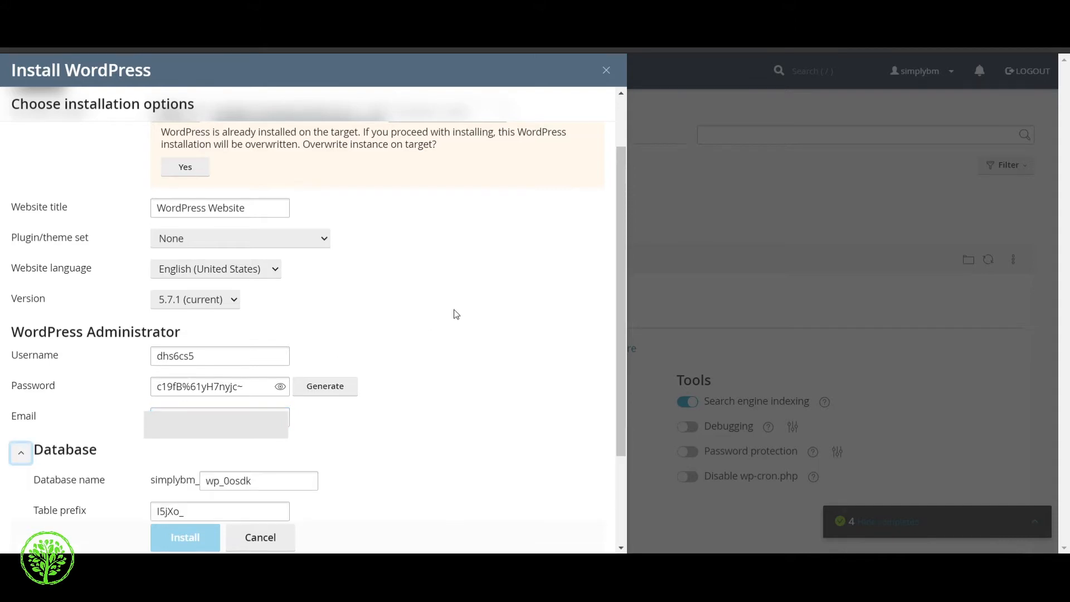
scroll(440, 323, "down", 2)
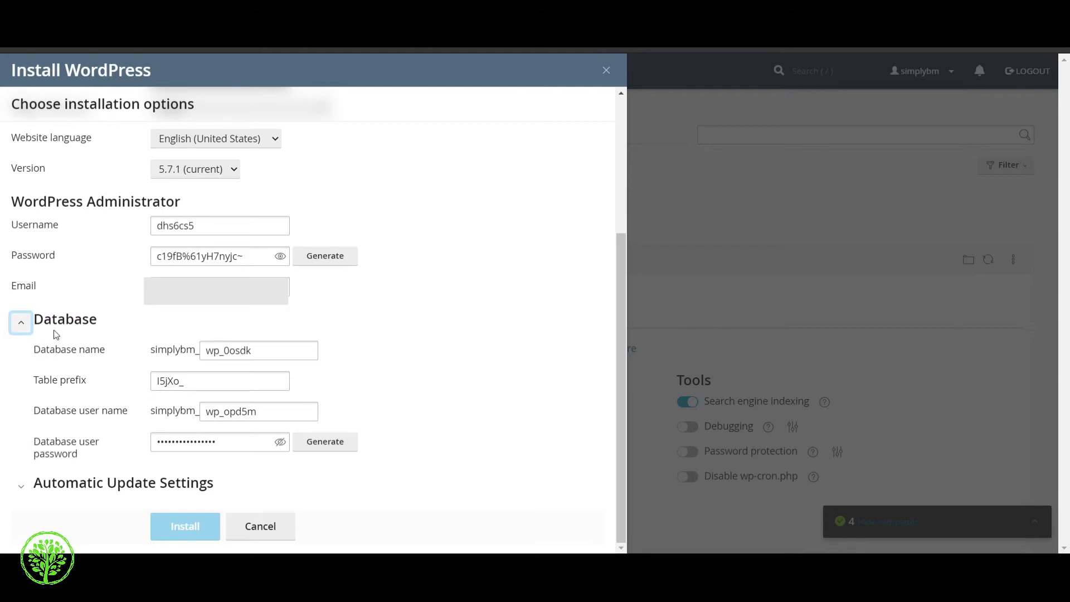
left_click(289, 344)
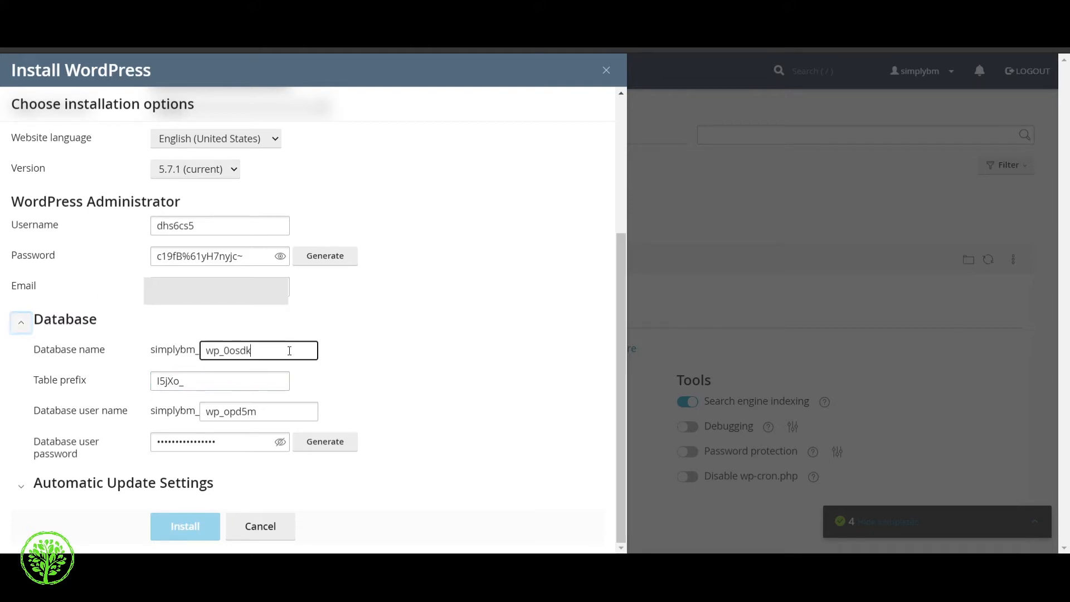
left_click(247, 380)
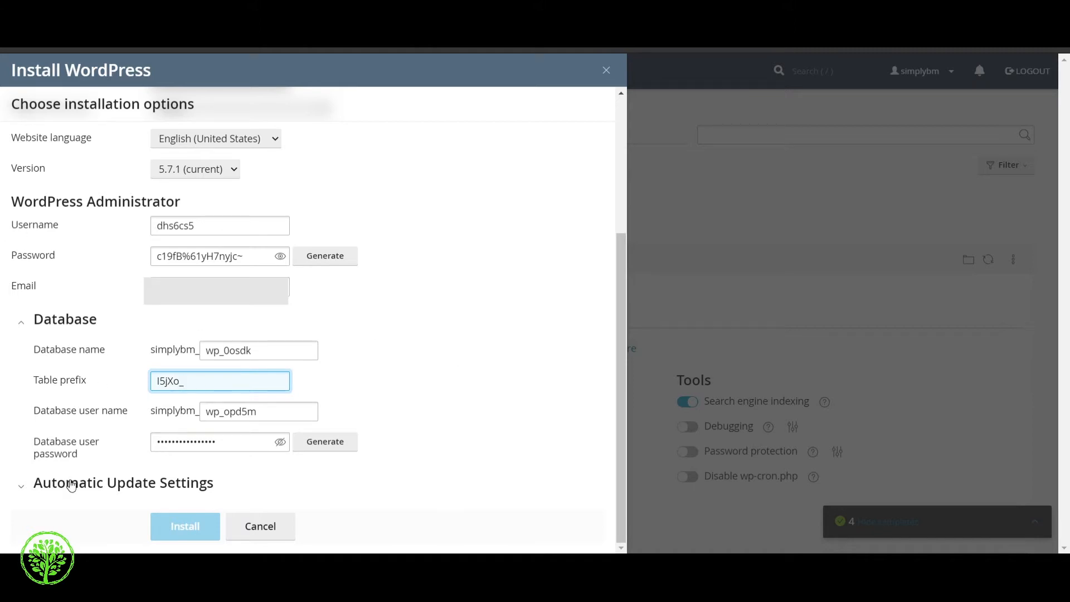
Step: Set automatic updates to 'Yes, but only minor (security) updates'
left_click(24, 488)
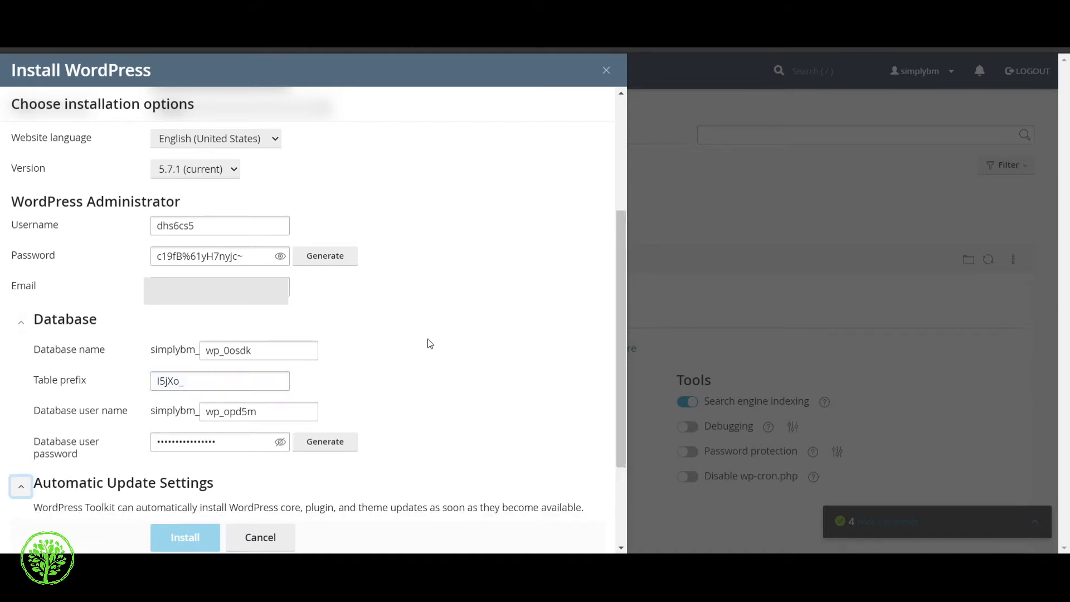
scroll(428, 339, "down", 3)
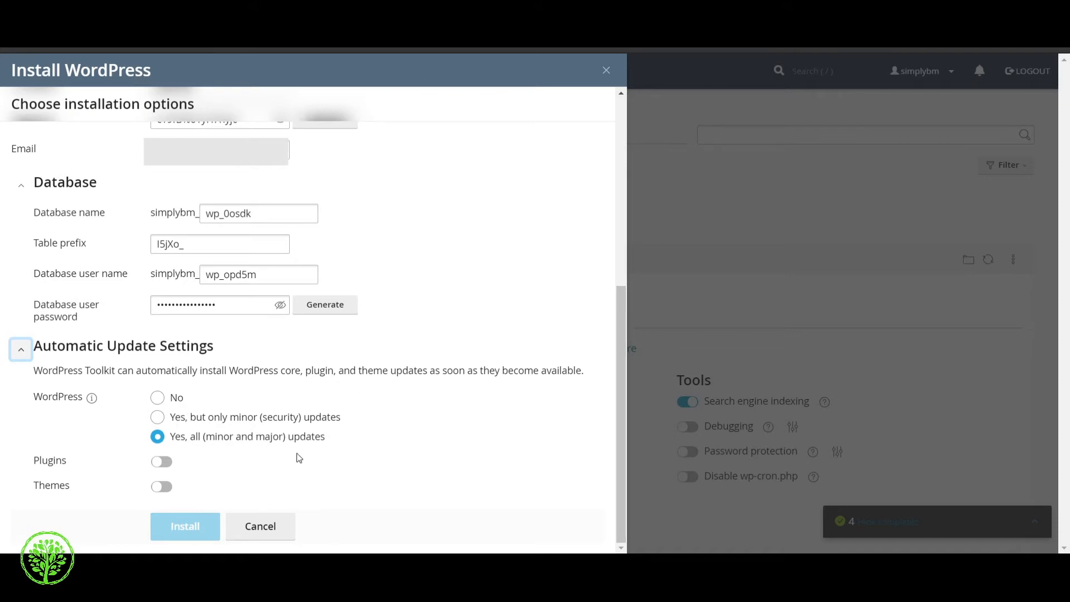
left_click(157, 419)
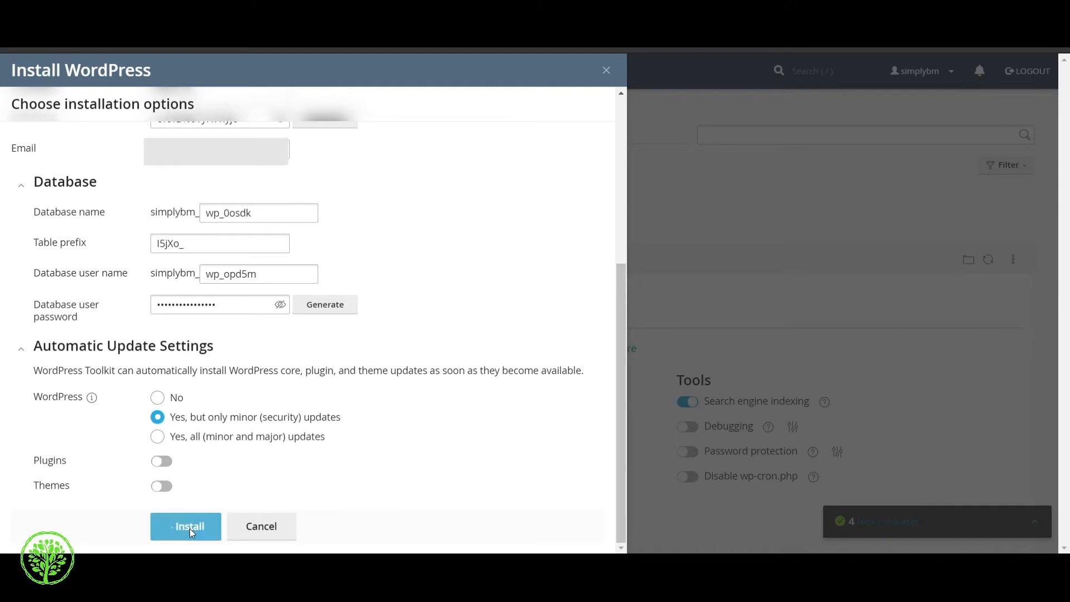
Step: Install WordPress on the site's domain, decline plugins with 'No, thanks', and minimize the progress panel
left_click(189, 528)
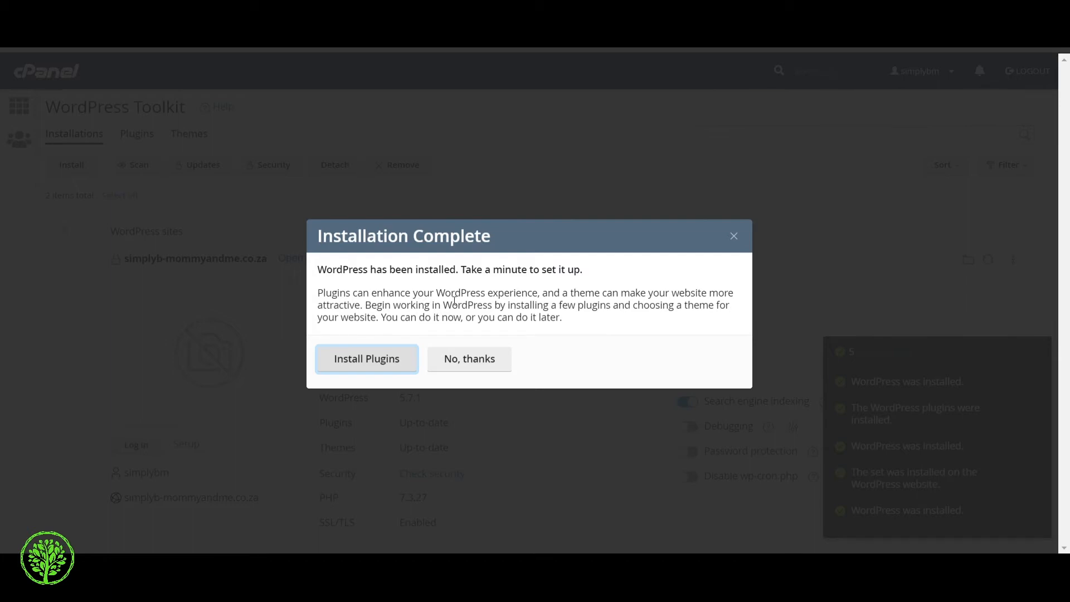
left_click(483, 368)
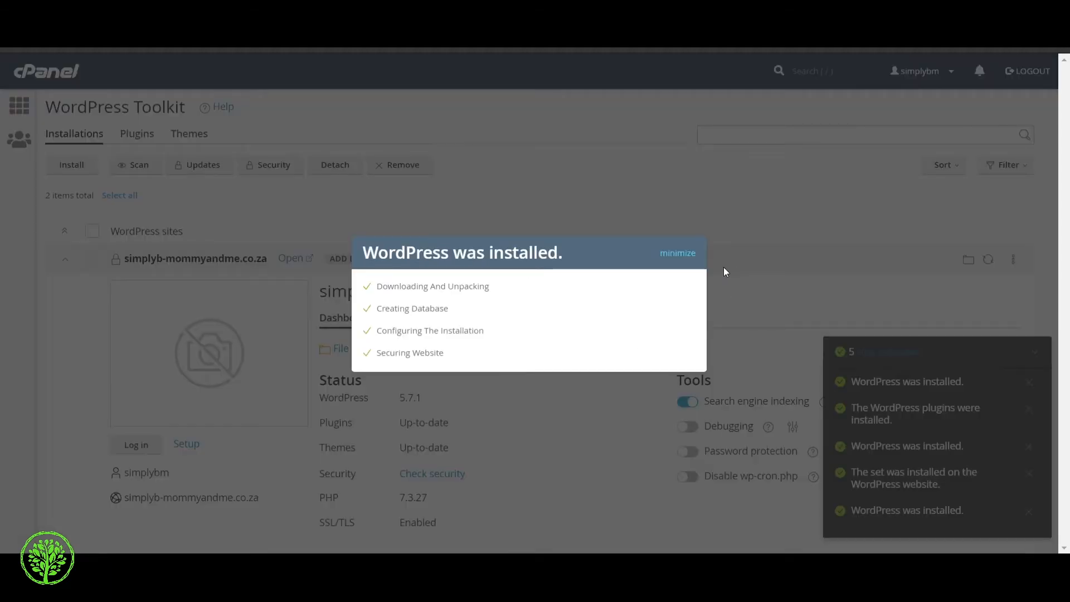
left_click(671, 255)
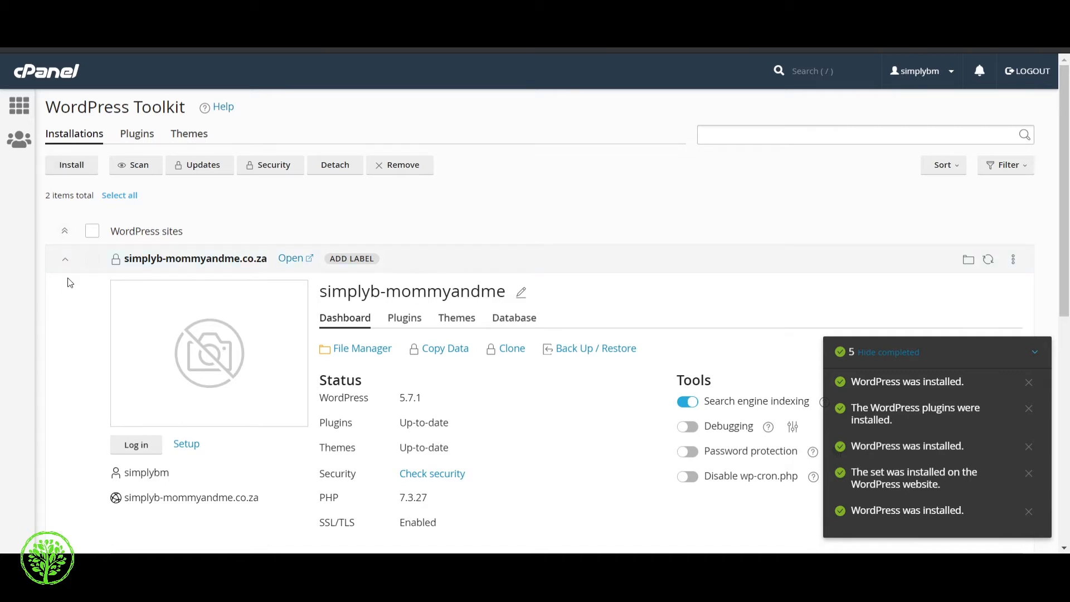
Step: Scroll to the /wp installation and log in to its WordPress admin Dashboard
scroll(68, 280, "down", 3)
scroll(68, 283, "down", 3)
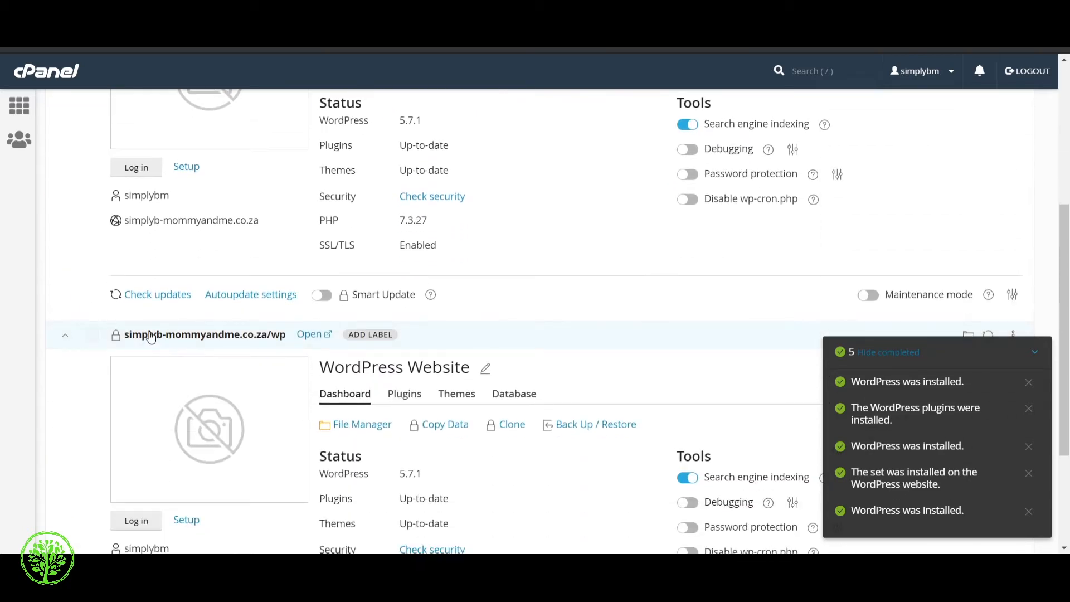
scroll(154, 339, "down", 1)
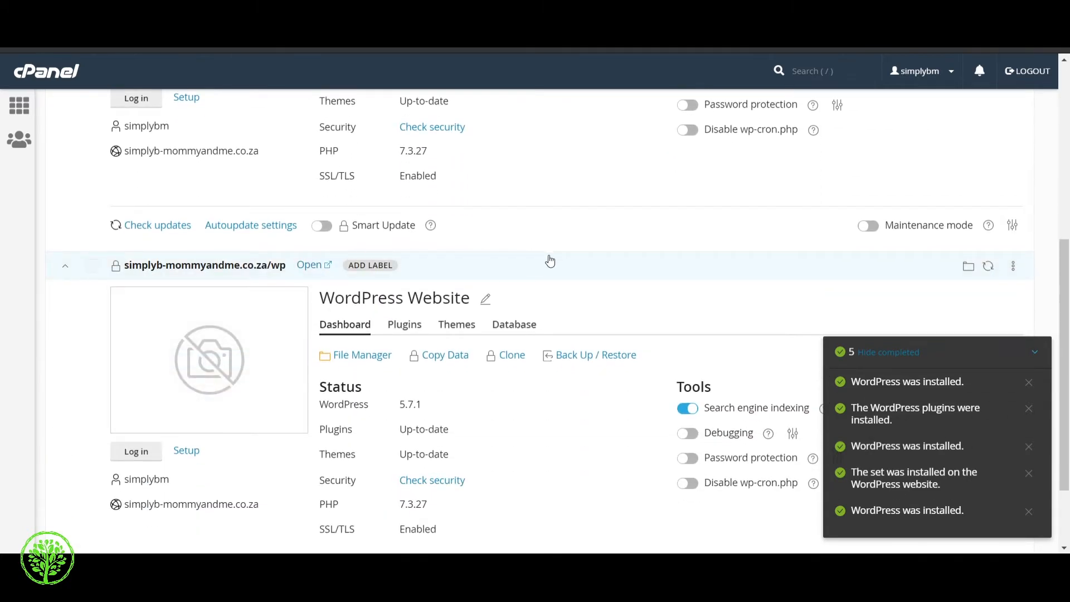
left_click(140, 457)
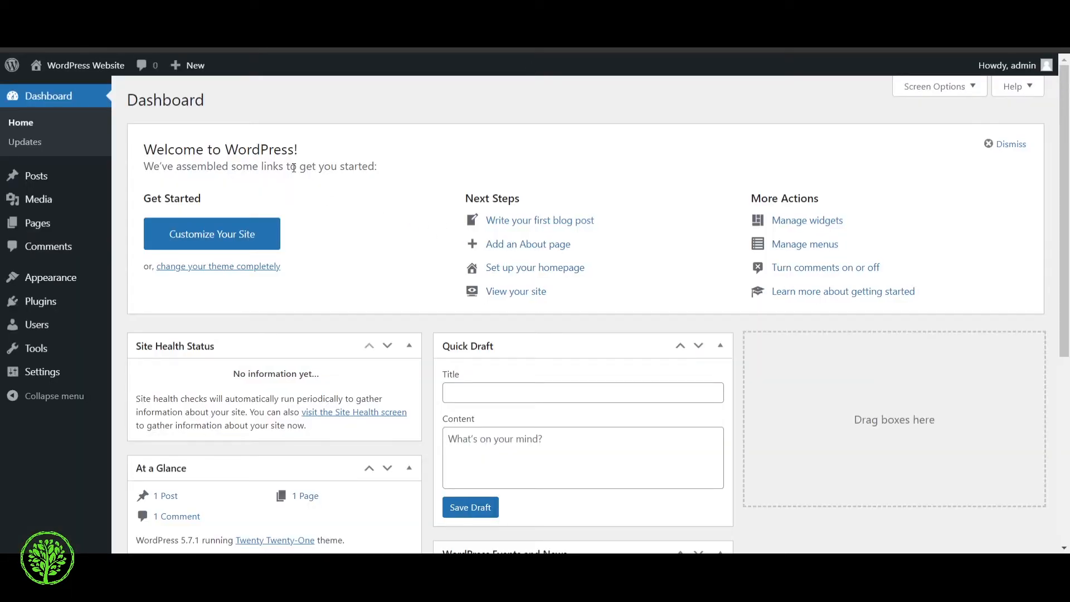
Step: Return from the WordPress admin Dashboard to the cPanel home page
mouse_move(76, 65)
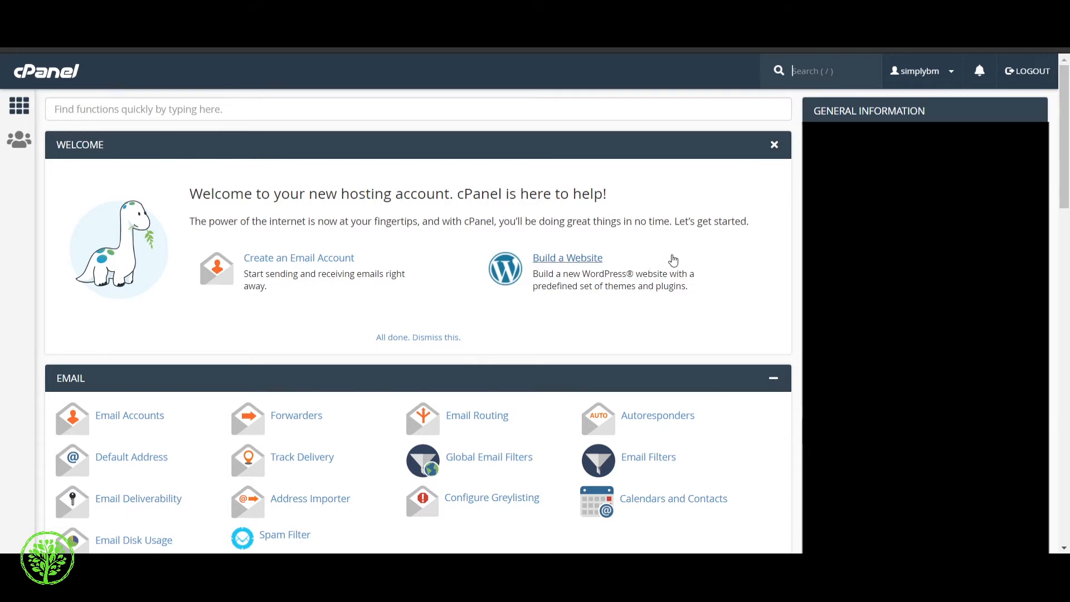
Step: Scroll to the Software section and open Softaculous Apps Installer
scroll(673, 260, "down", 5)
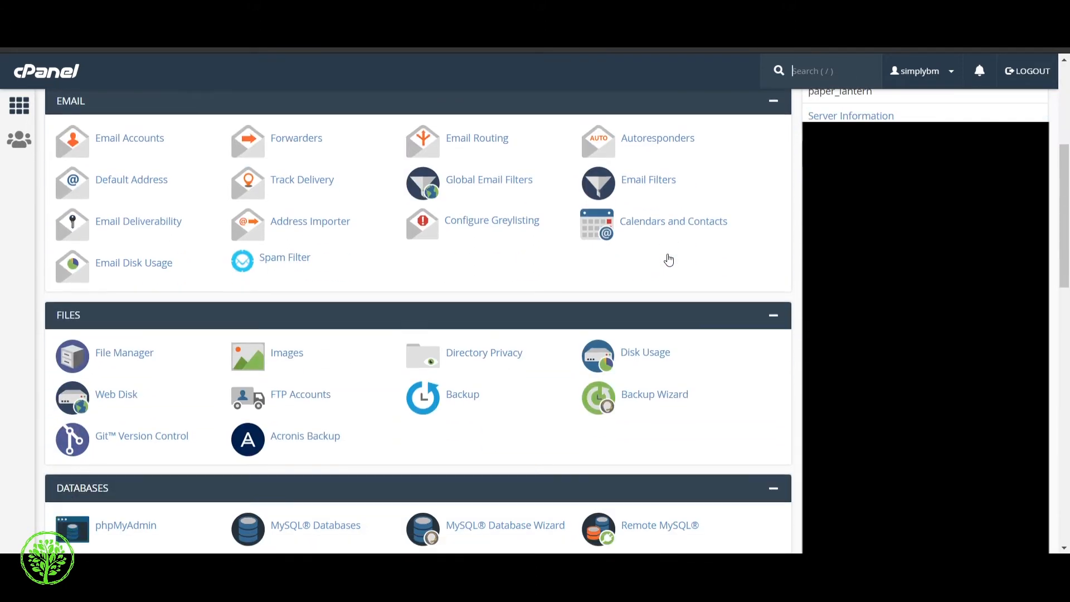
scroll(669, 260, "down", 5)
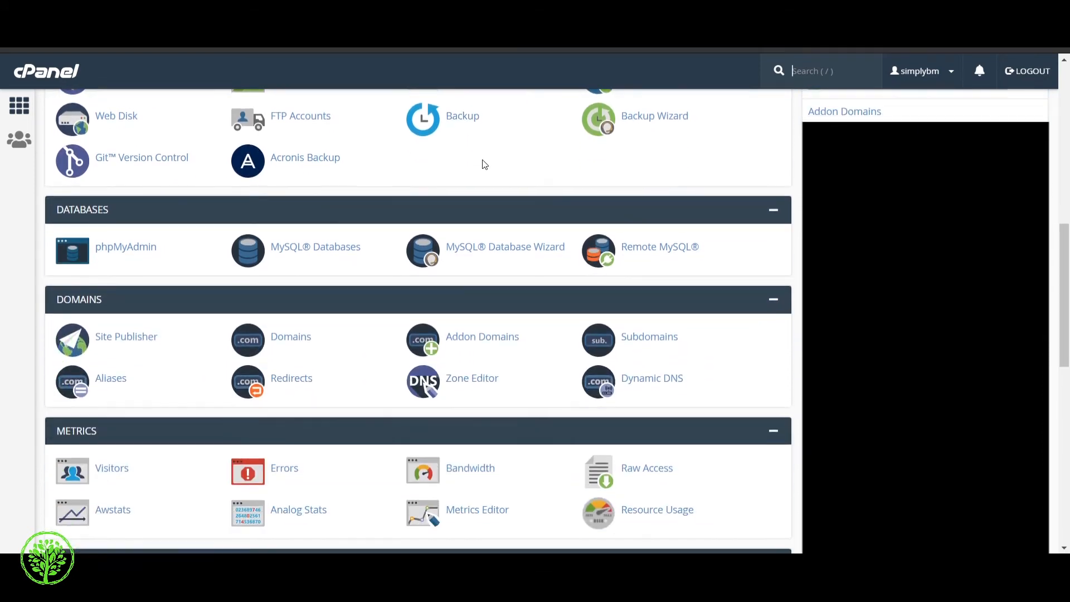
scroll(483, 161, "down", 7)
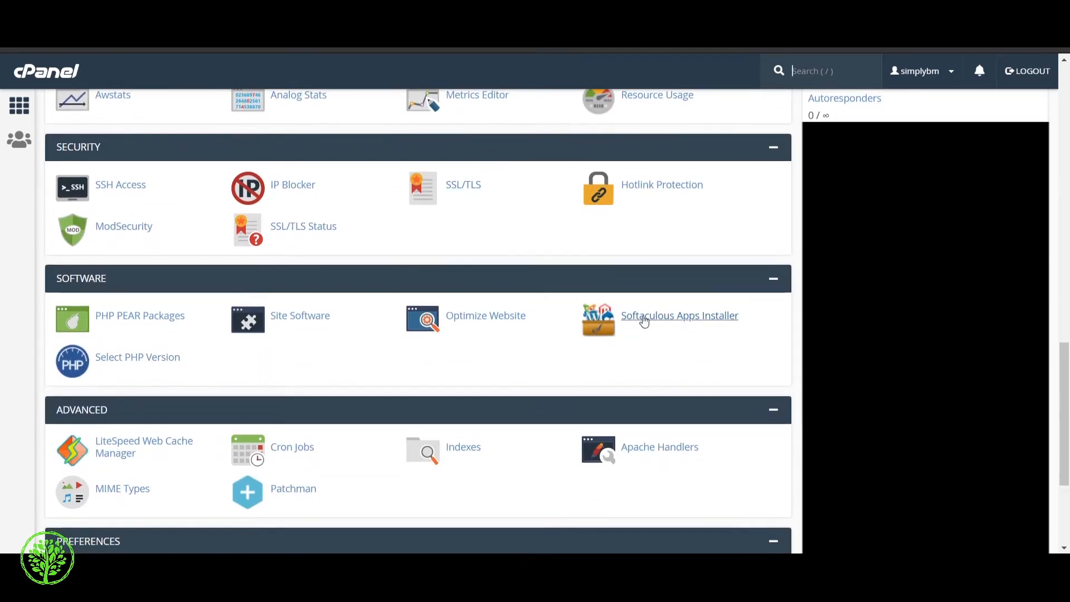
left_click(664, 322)
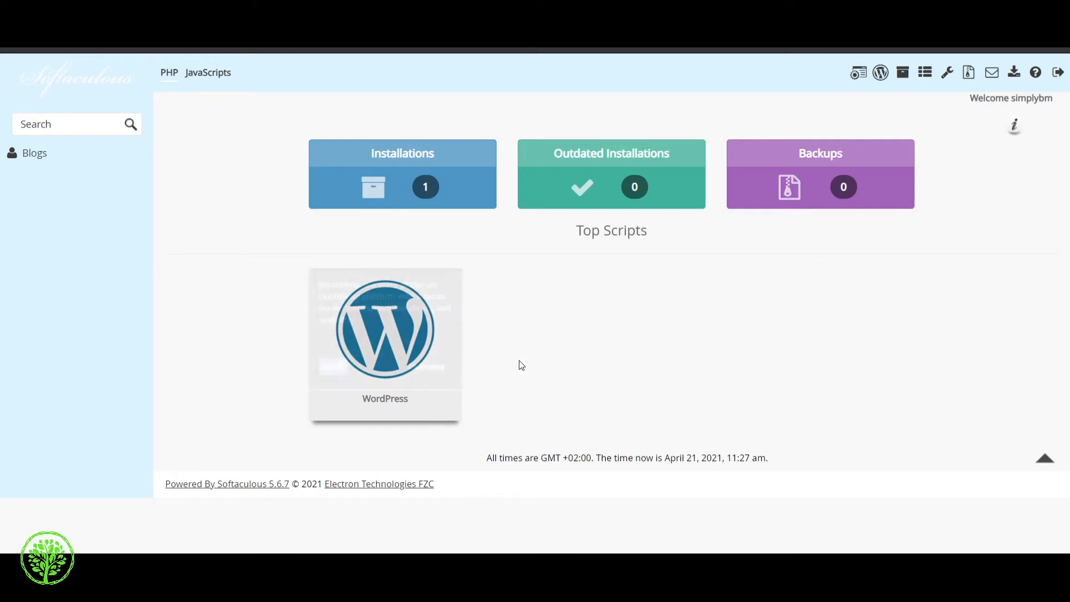
Step: Search Softaculous for 'wordpress', open WordPress, and bring up its Install Now form
left_click(46, 124)
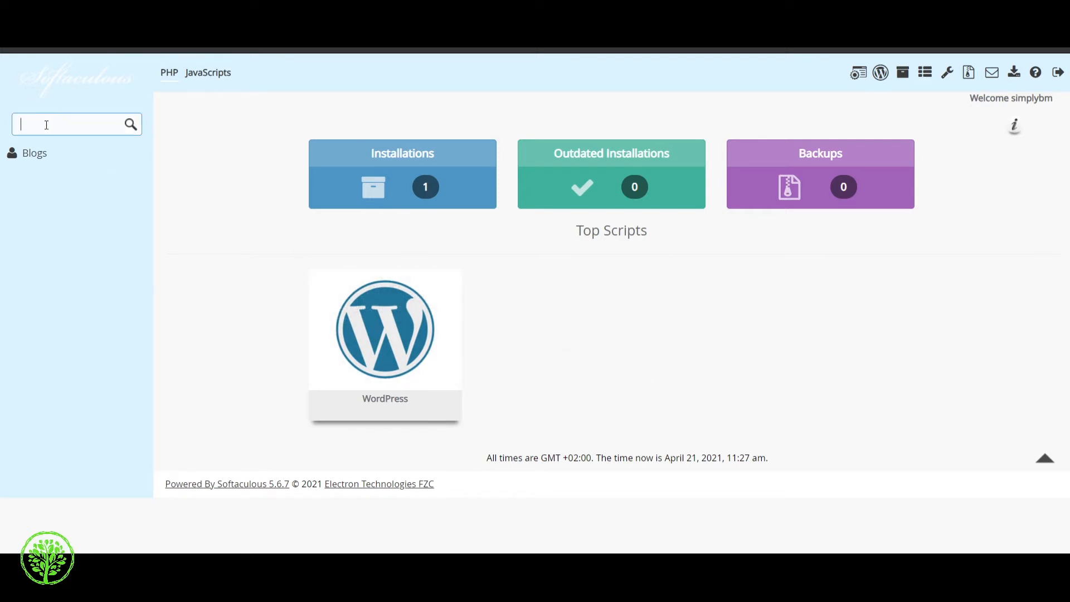
type("wordpress")
left_click(47, 174)
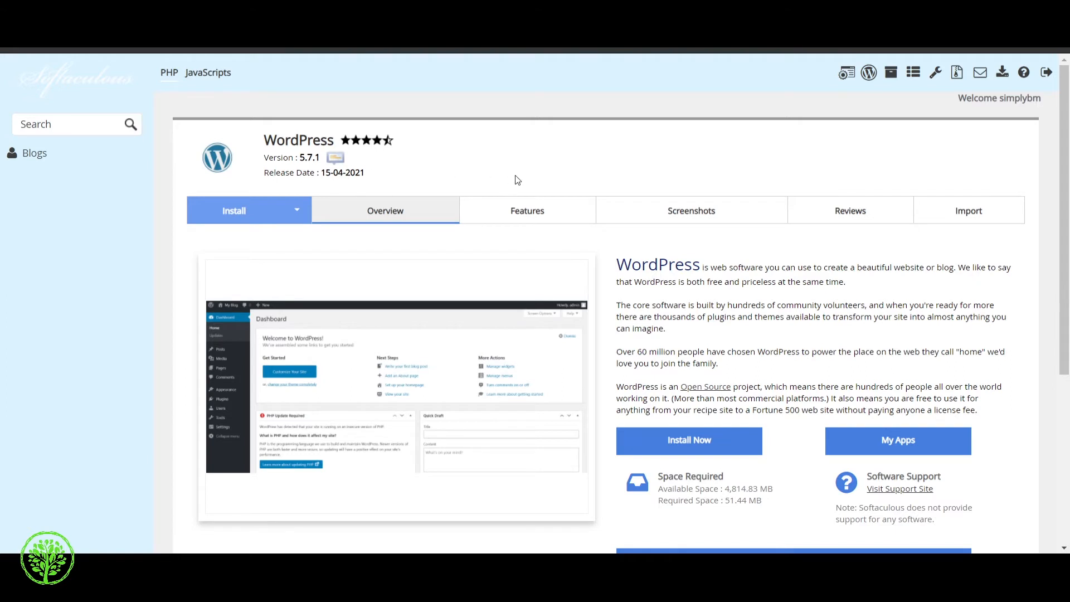
scroll(408, 304, "down", 1)
scroll(408, 304, "up", 1)
left_click(699, 444)
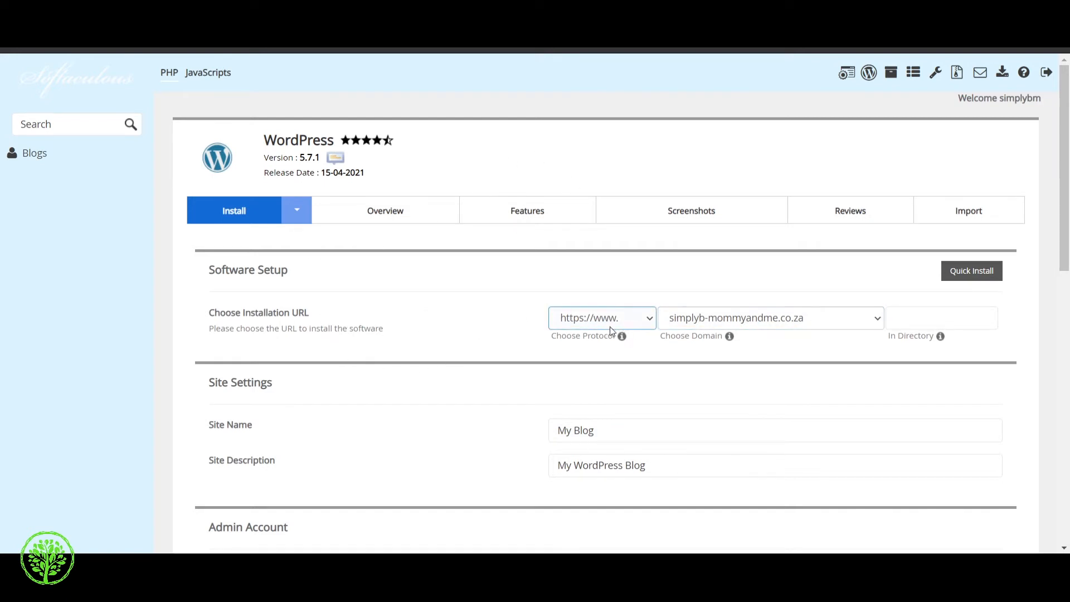
left_click(613, 368)
left_click(862, 324)
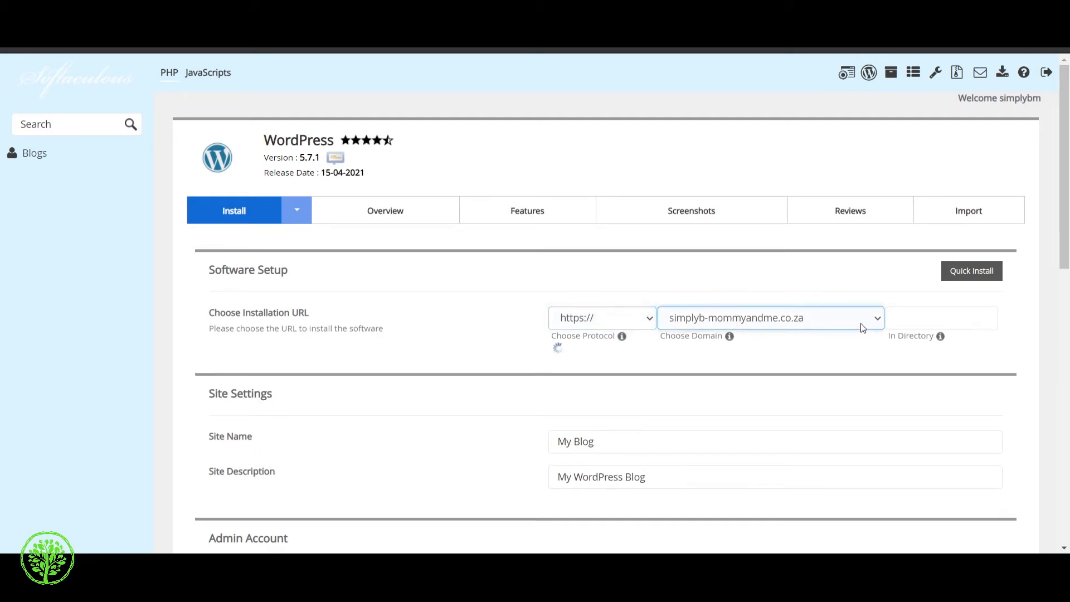
left_click(909, 322)
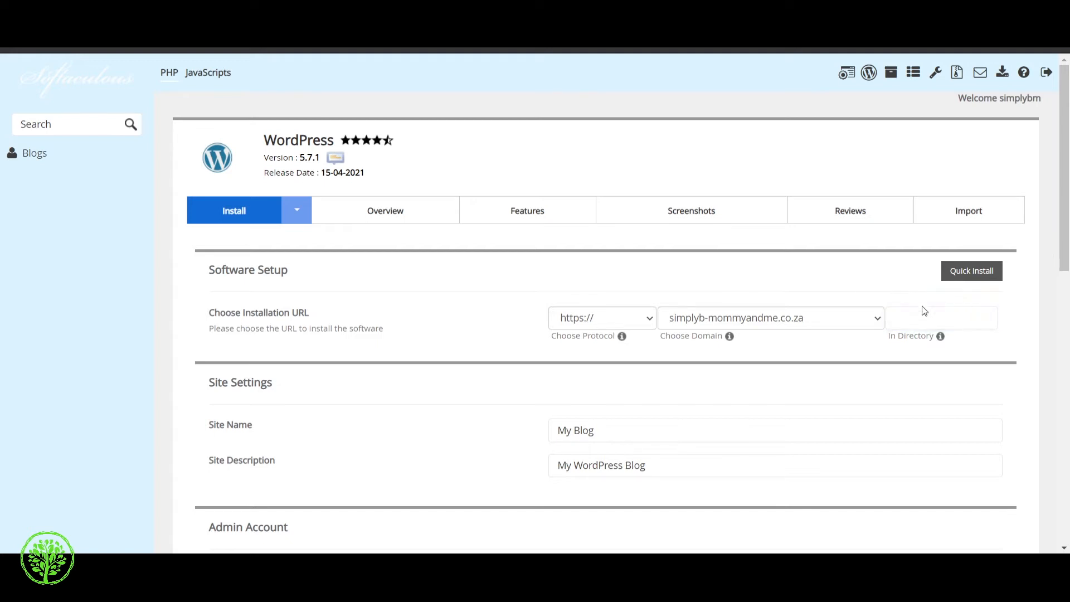
left_click(452, 359)
scroll(407, 346, "down", 3)
Step: Review the Site Name and Site Description fields without changing them
left_click(617, 289)
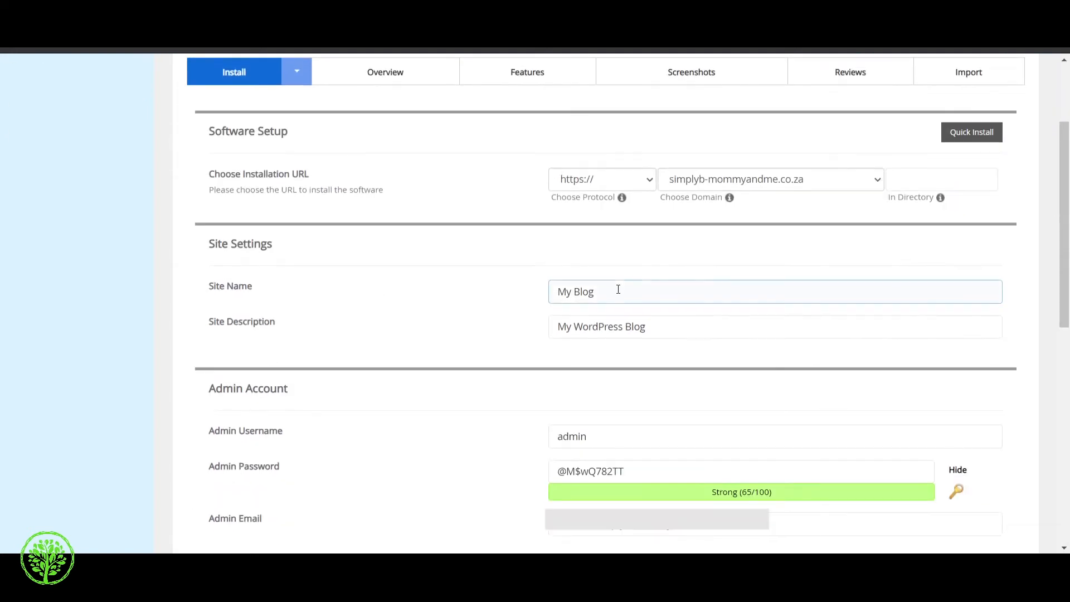
left_click_drag(672, 322, 500, 330)
left_click(494, 299)
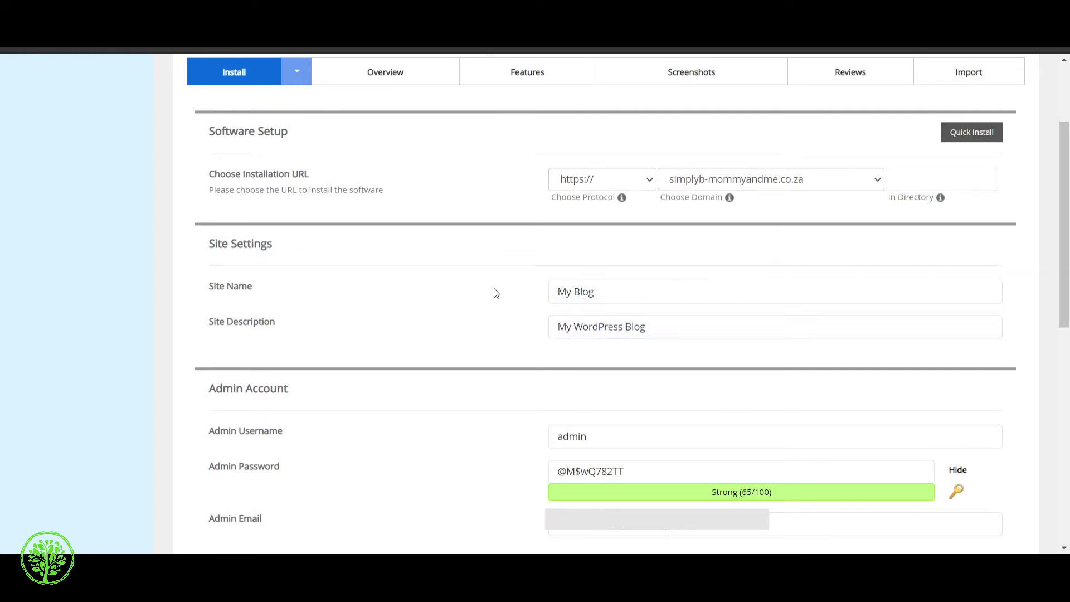
scroll(602, 296, "down", 1)
left_click(653, 236)
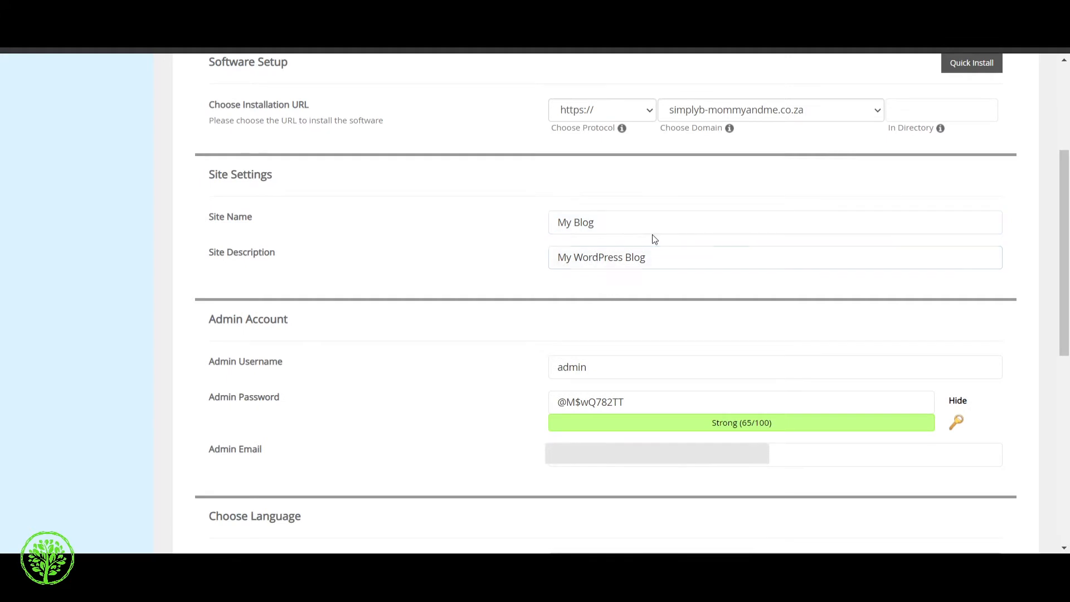
scroll(250, 281, "down", 2)
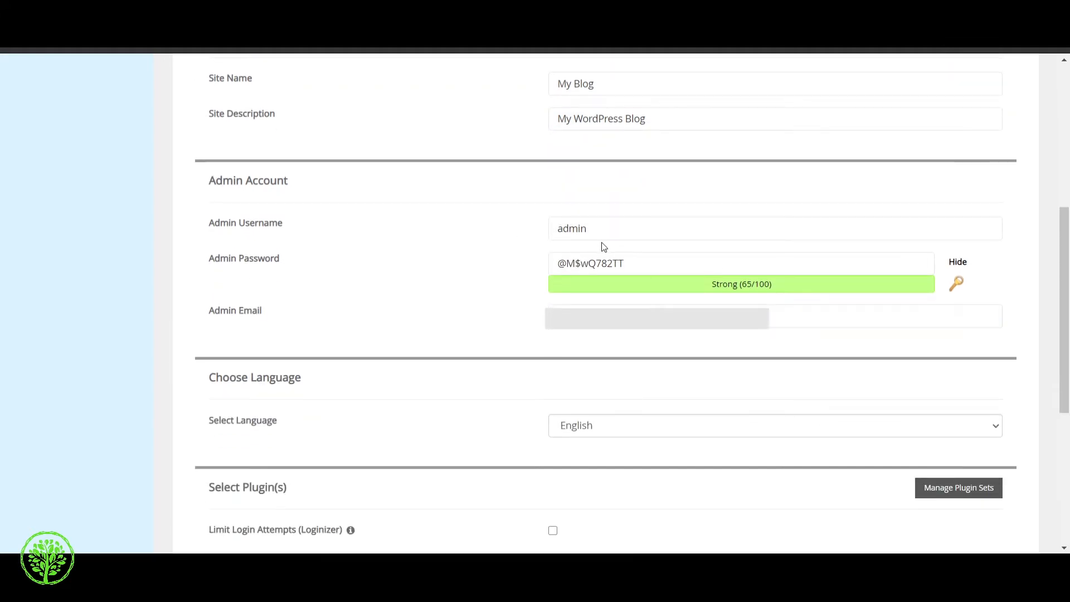
Step: Replace the default admin username with a new one
left_click(615, 235)
left_click_drag(621, 229, 533, 245)
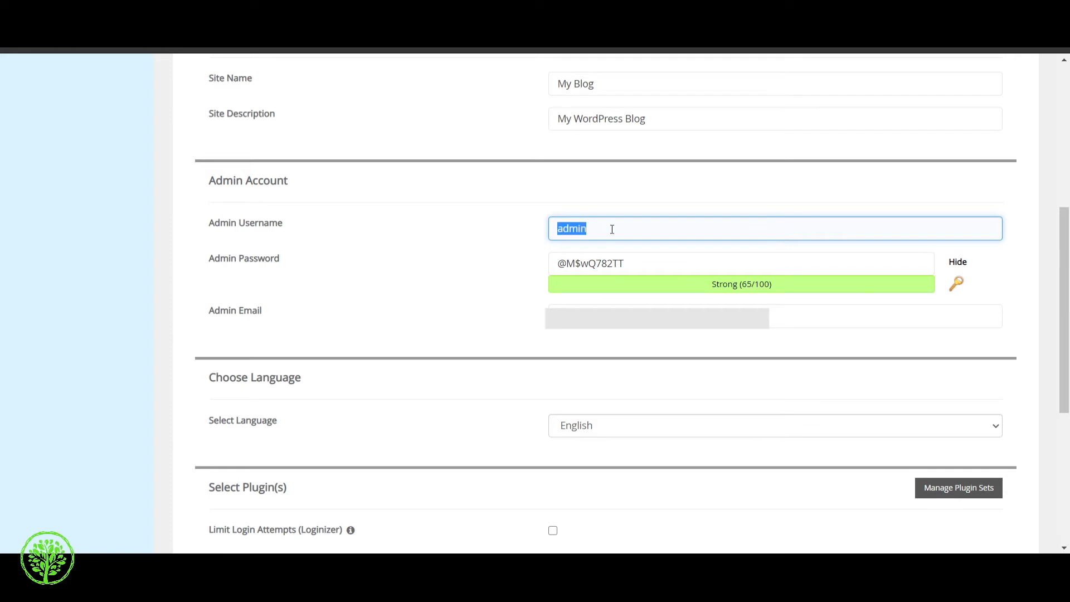
type("xh20pwjn")
Step: Keep the generated Strong admin password and the admin e-mail unchanged
left_click_drag(626, 262, 555, 262)
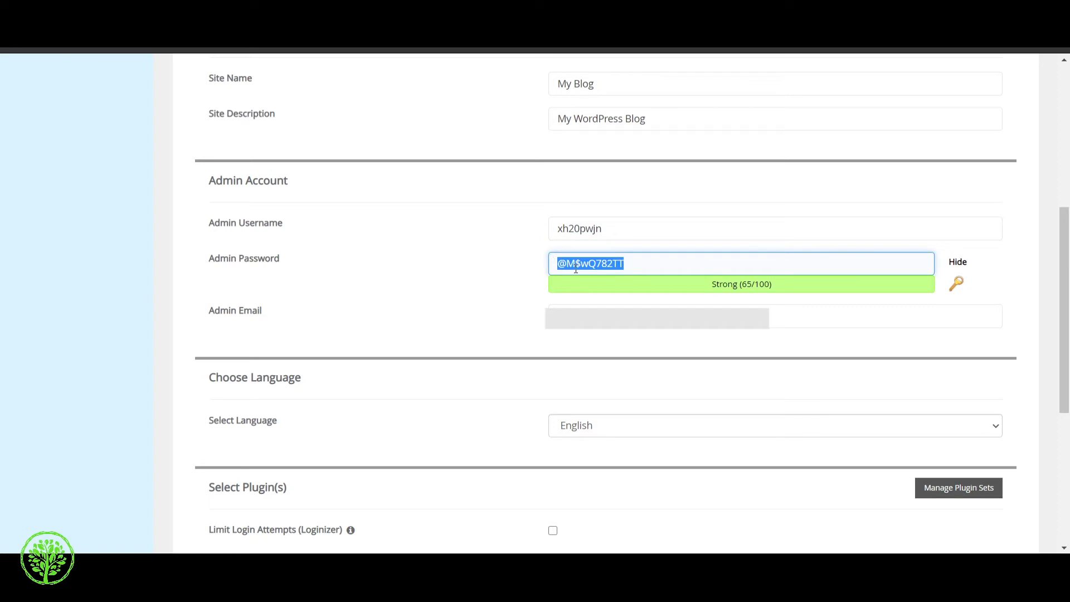
left_click(502, 265)
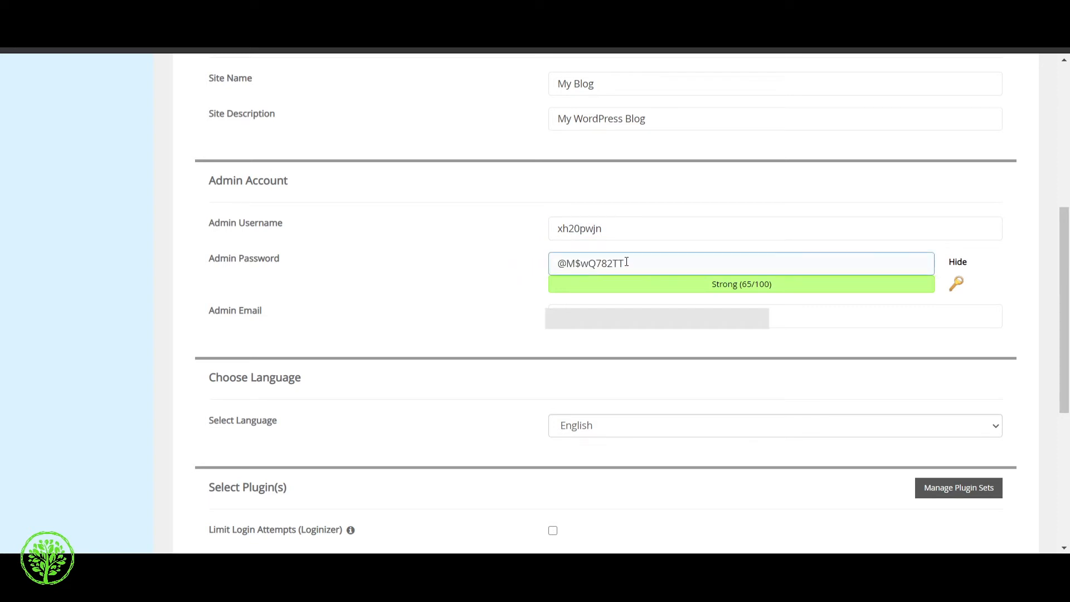
left_click(394, 320)
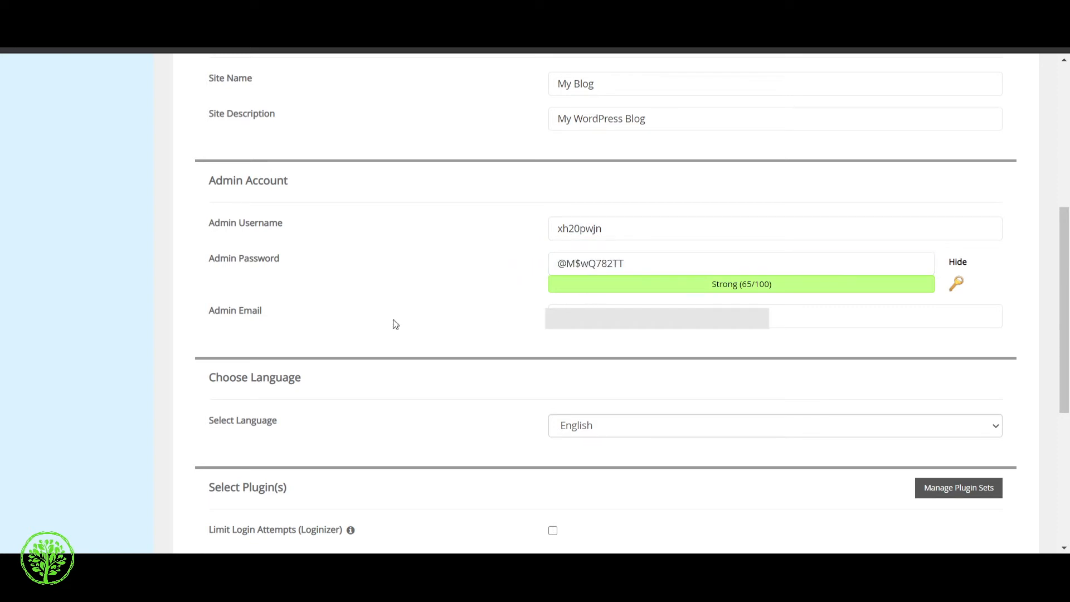
left_click(794, 319)
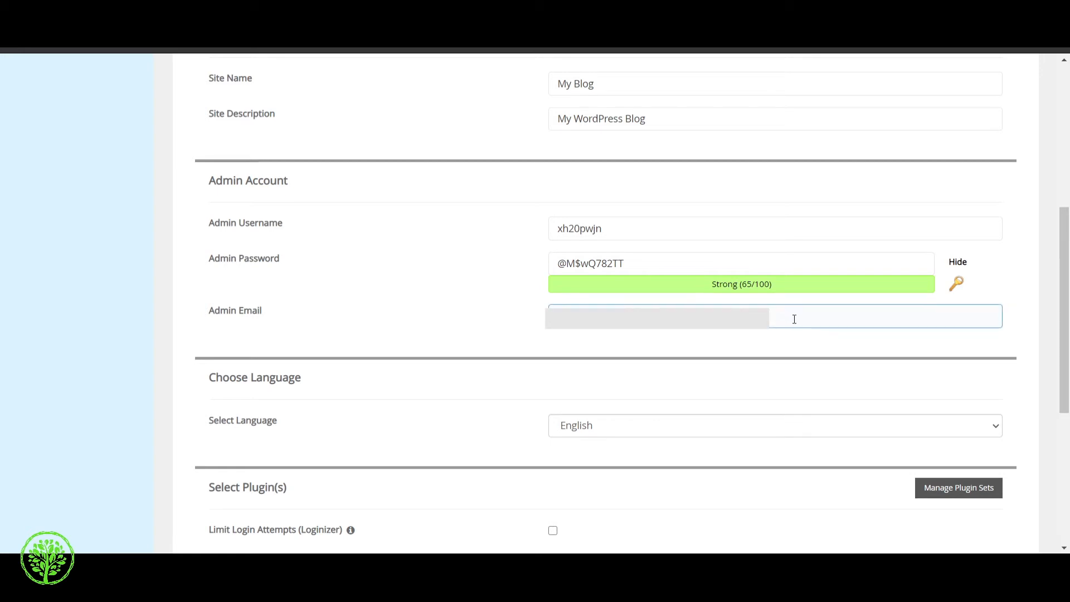
left_click(499, 320)
left_click(608, 314)
left_click(442, 261)
left_click(776, 316)
left_click(389, 303)
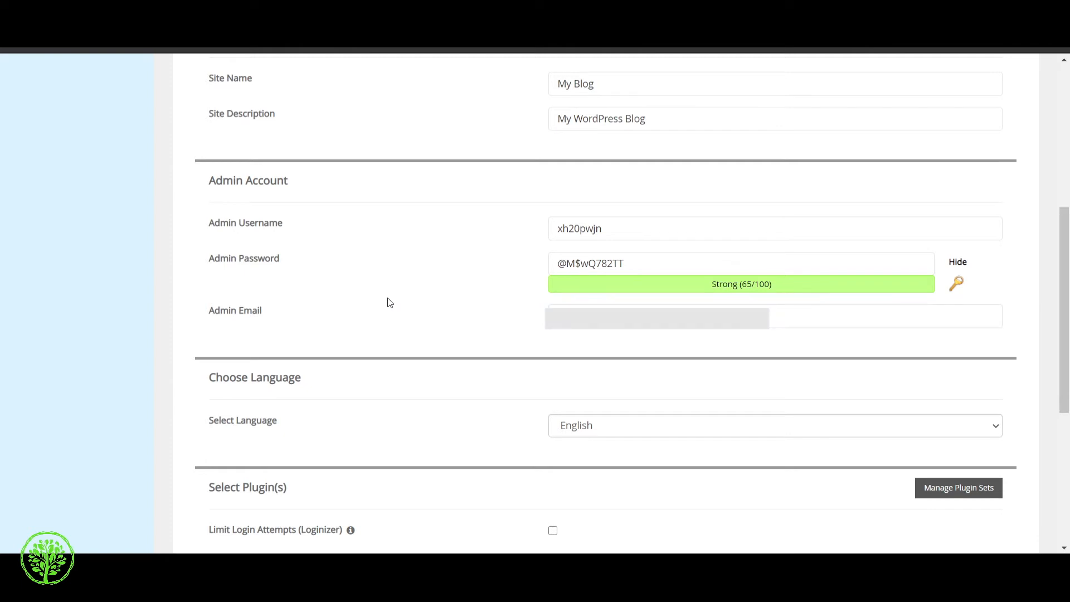
Step: Confirm the site language is set to English
scroll(389, 302, "down", 4)
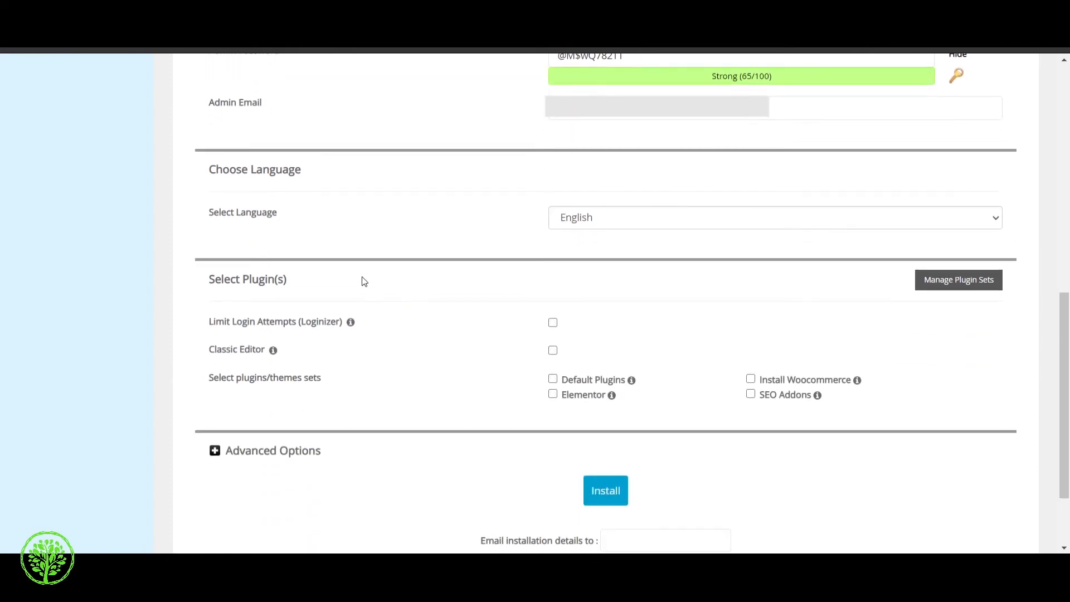
left_click(609, 219)
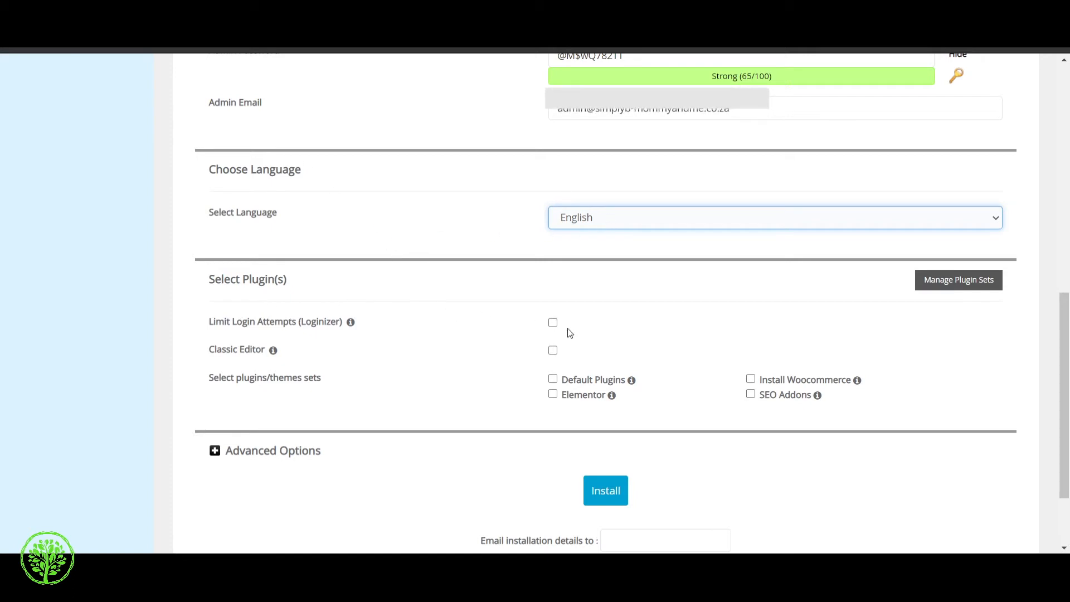
scroll(303, 309, "down", 1)
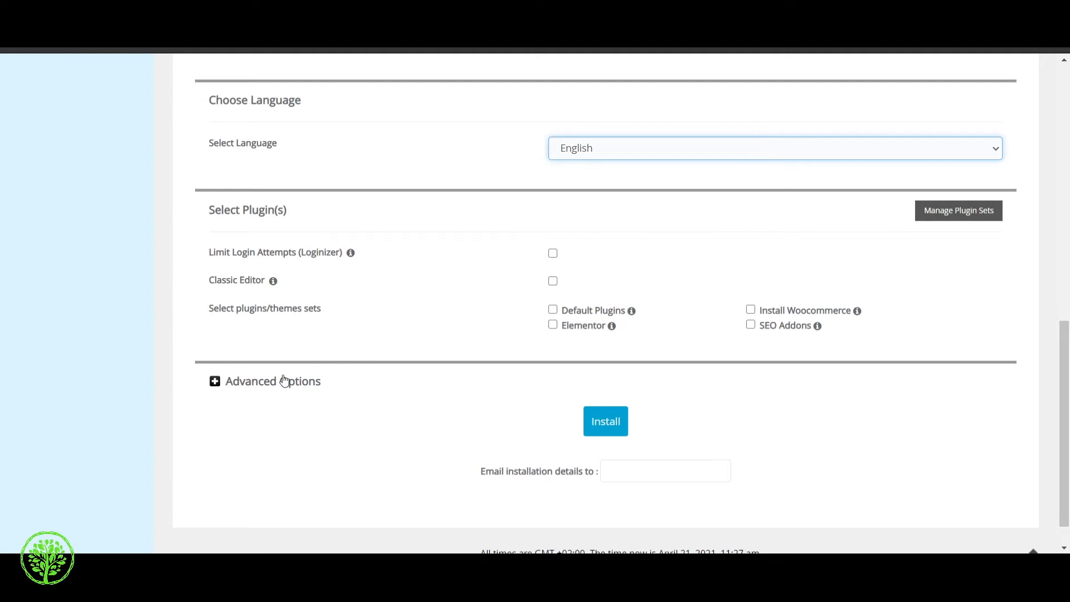
Step: Review the advanced database name and table prefix options, then install WordPress into /wp2
left_click(215, 388)
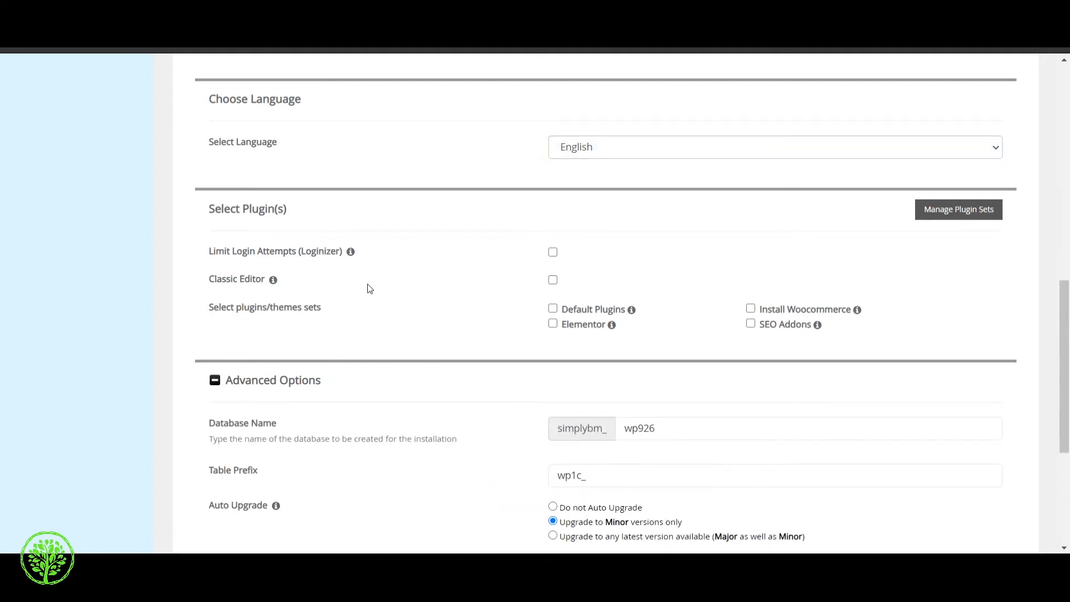
scroll(366, 287, "down", 4)
left_click(694, 220)
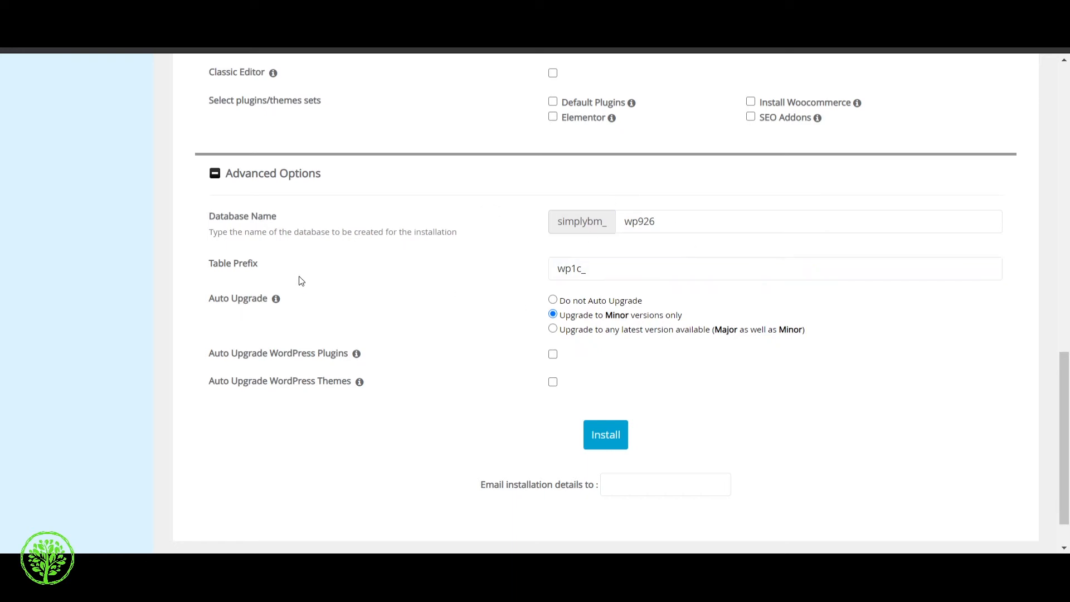
left_click(640, 266)
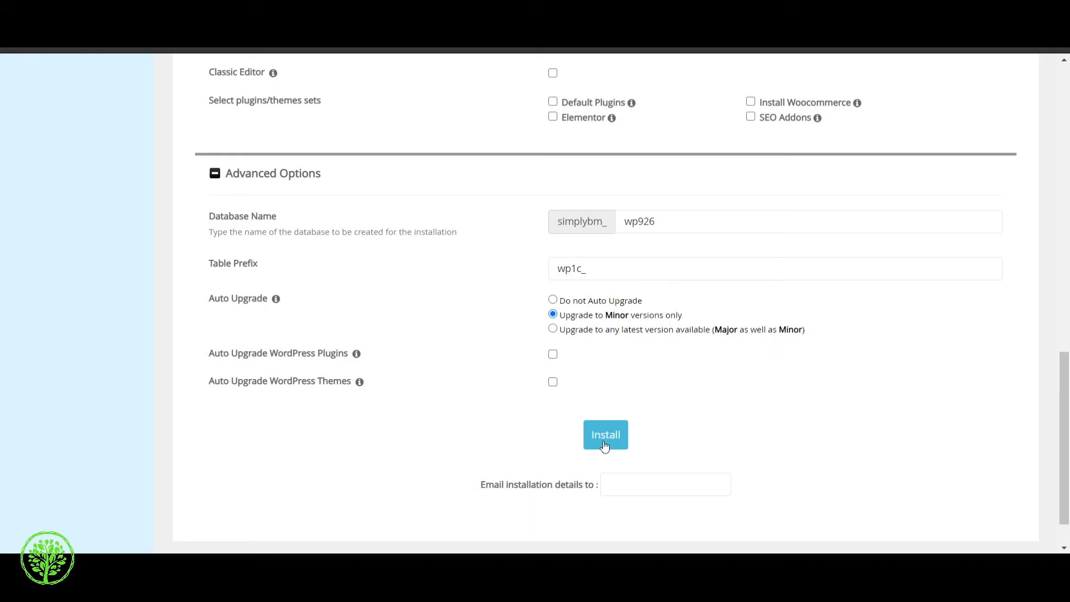
scroll(605, 446, "down", 1)
left_click(608, 385)
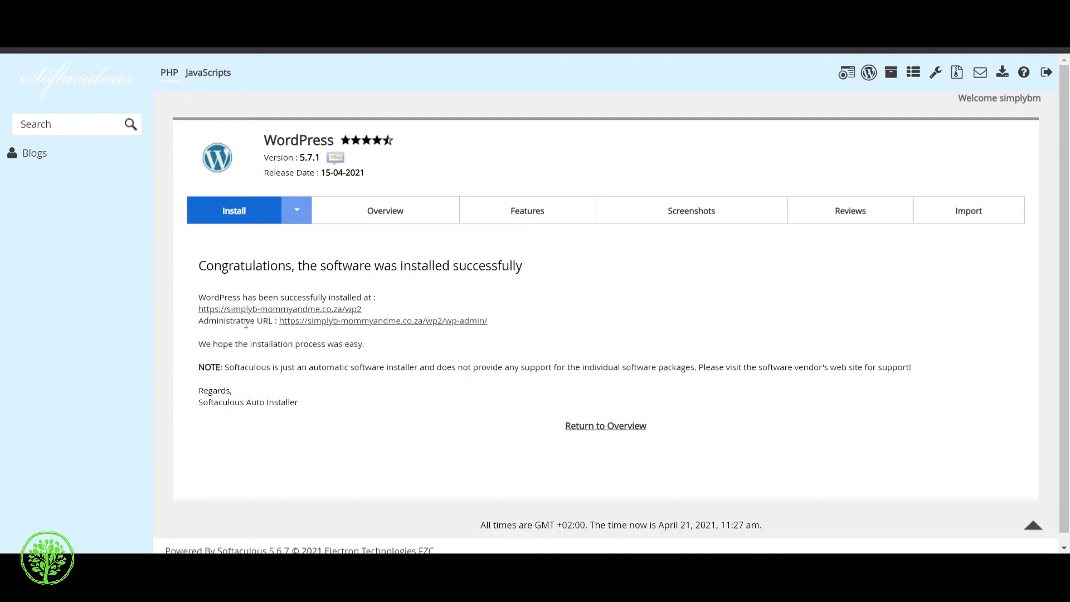
Step: Open the new site's wp-admin administrative URL from the success page
left_click(386, 322)
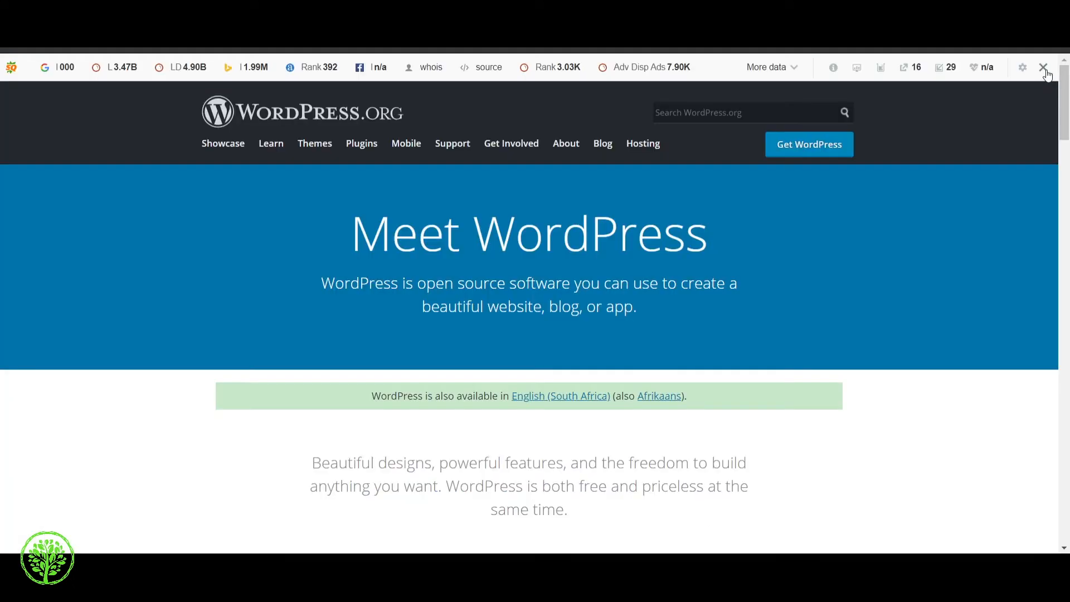
Step: Hide the page-analysis browser extension and go to the WordPress download page
left_click(1047, 72)
left_click(831, 124)
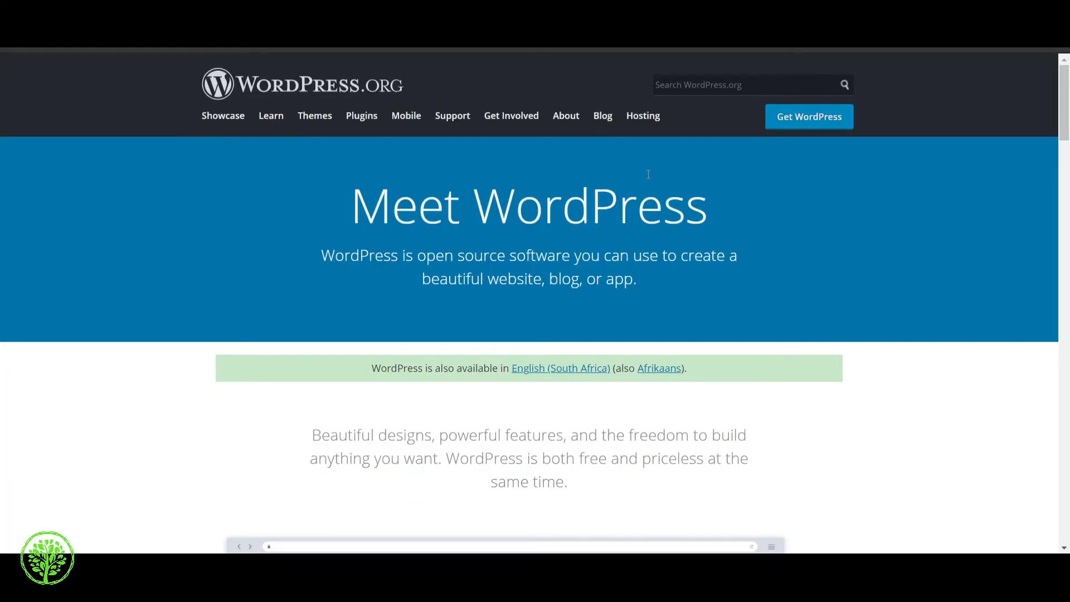
left_click(810, 119)
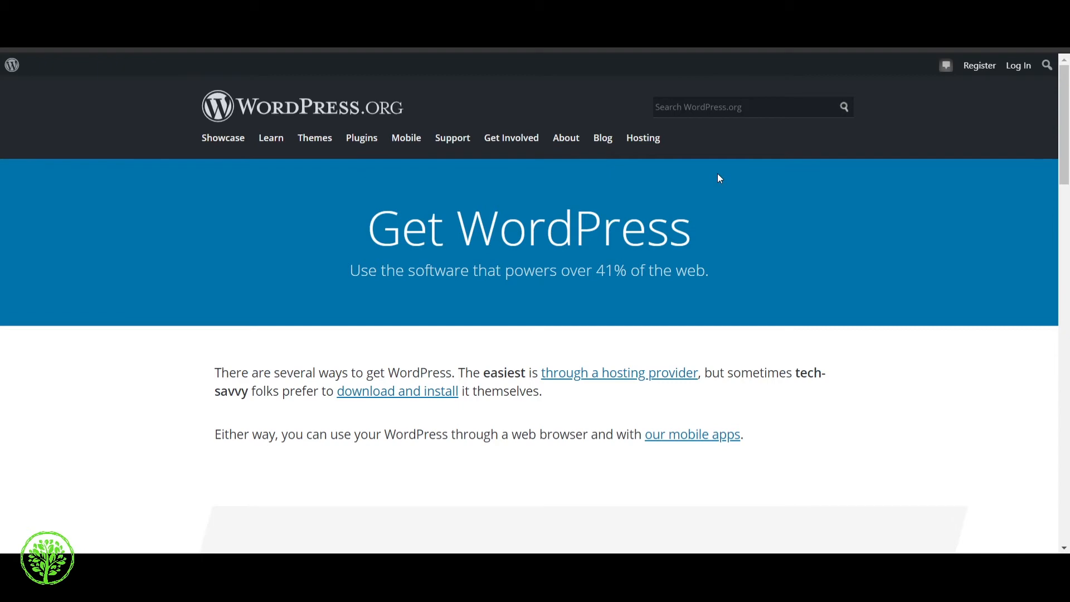
Step: Download the WordPress 5.7.1 zip package
scroll(495, 204, "down", 4)
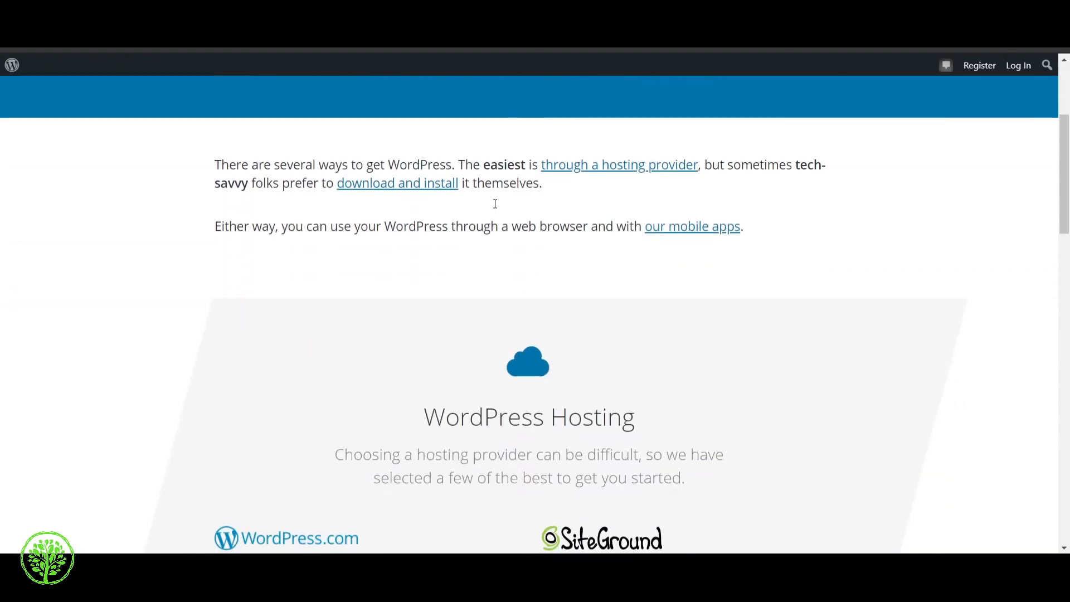
scroll(495, 204, "down", 8)
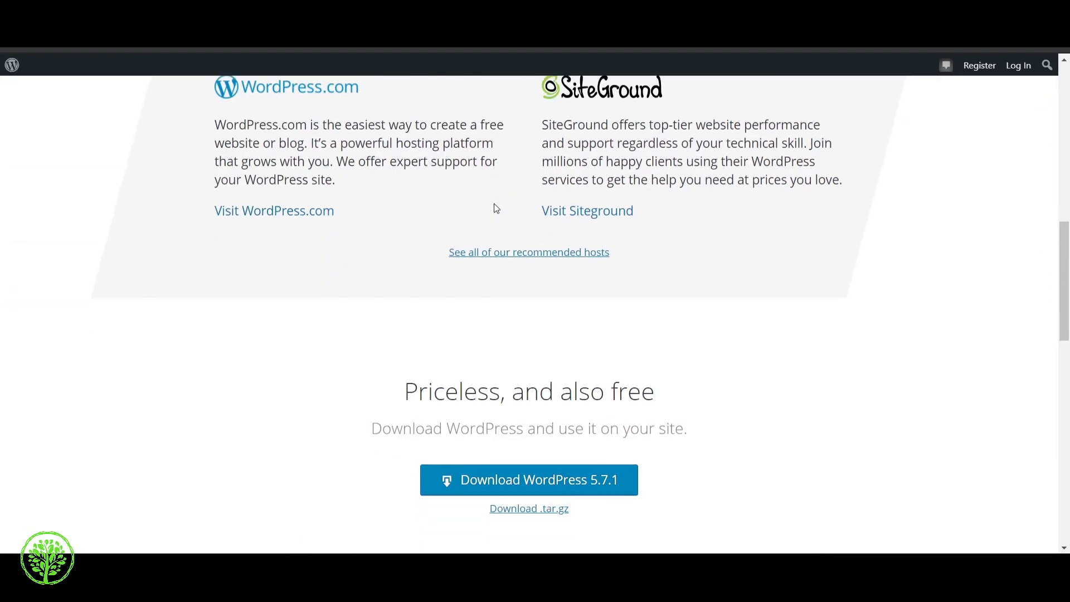
scroll(495, 205, "down", 4)
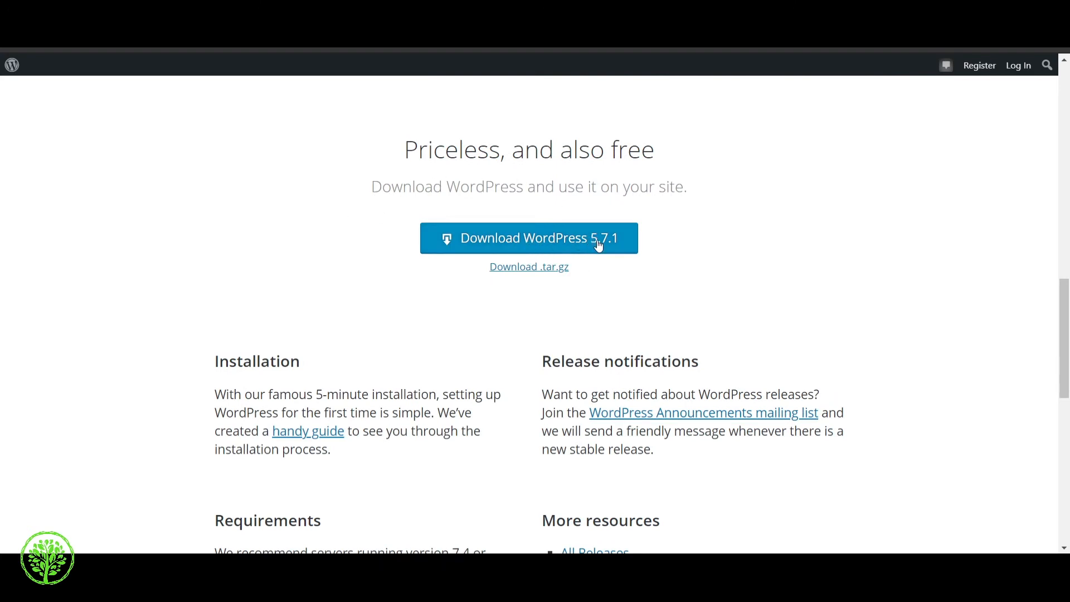
left_click(538, 244)
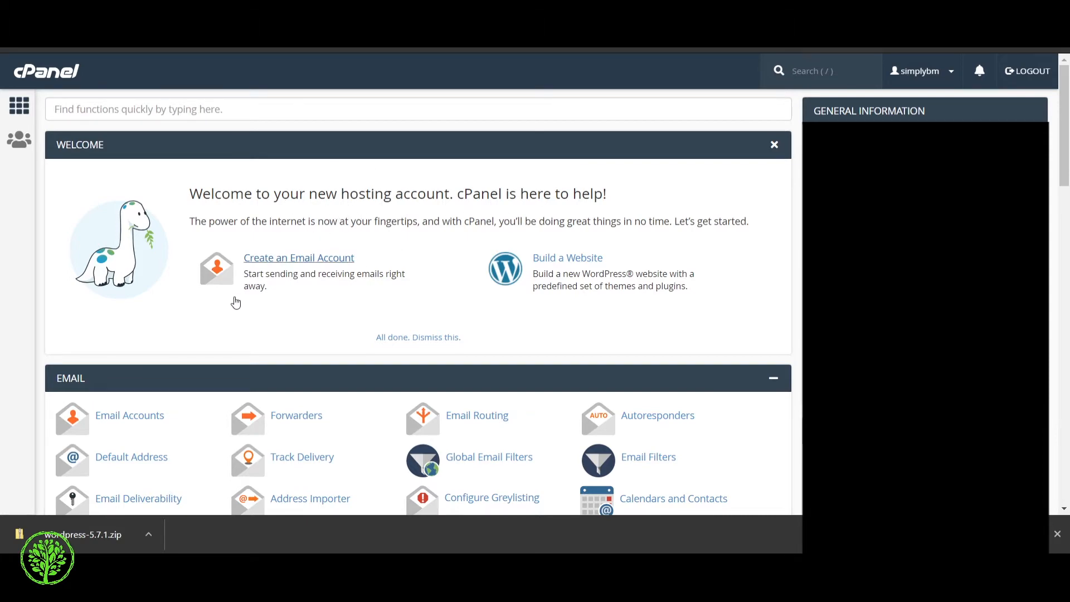
Step: Open File Manager from the FILES section and display the public_html folder's contents
scroll(236, 303, "down", 5)
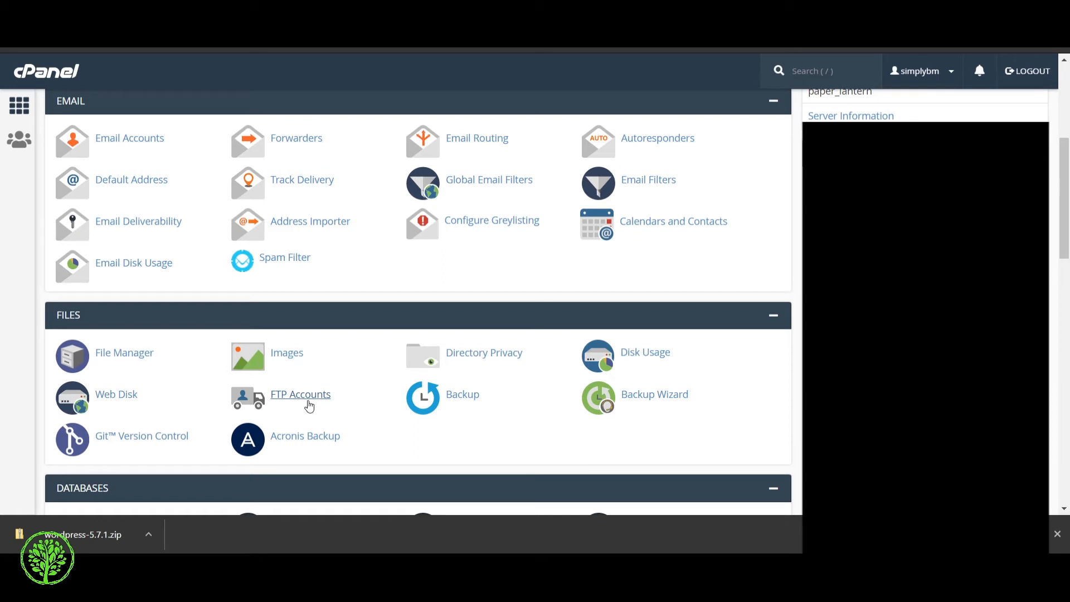
left_click(123, 353)
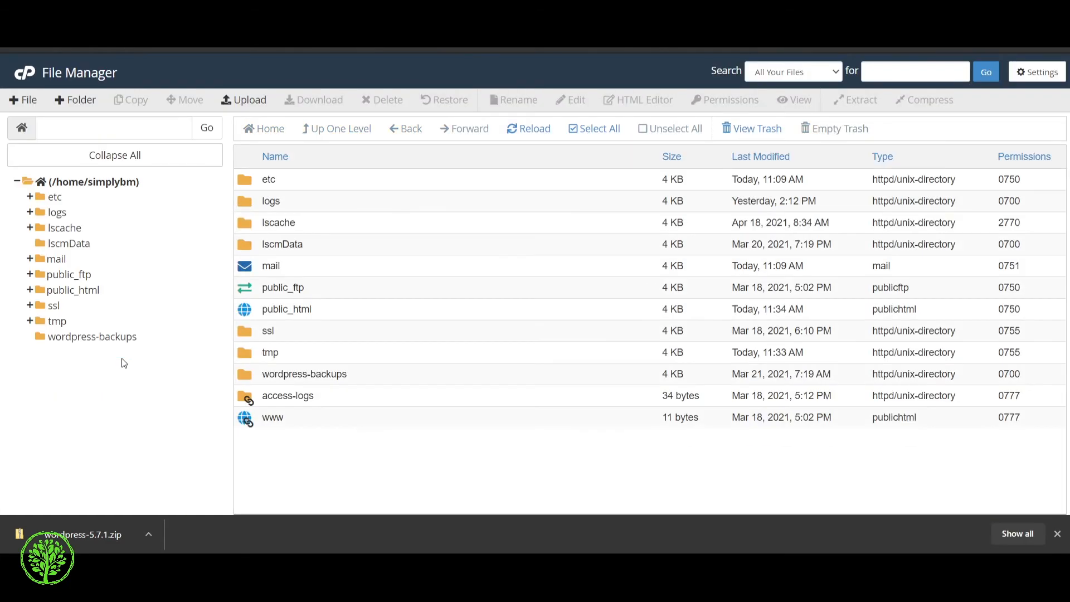
left_click(69, 292)
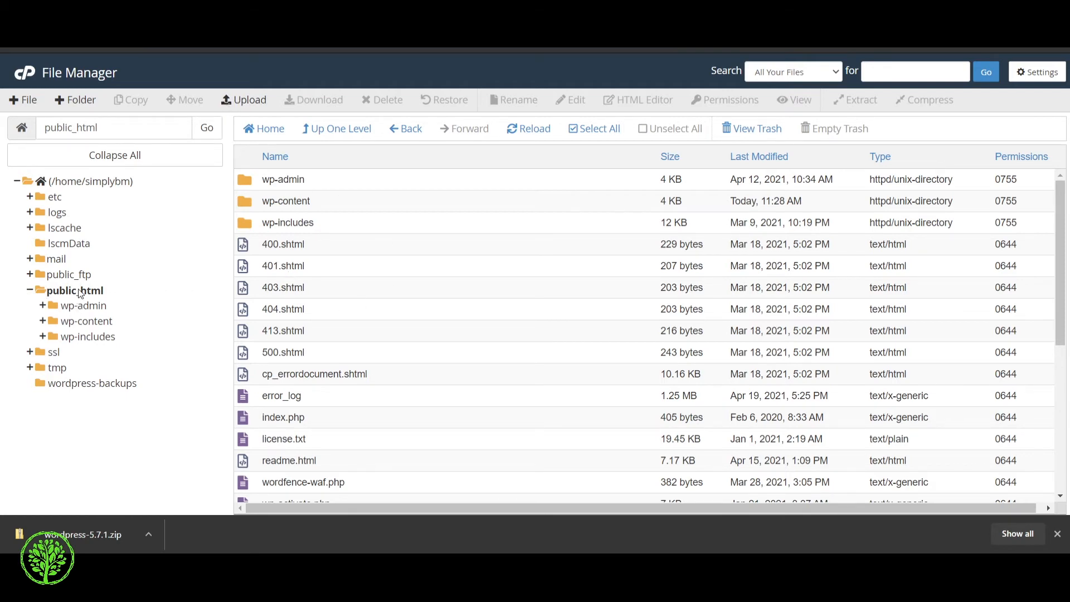
Step: Create a folder named wp in public_html and open it
left_click(66, 99)
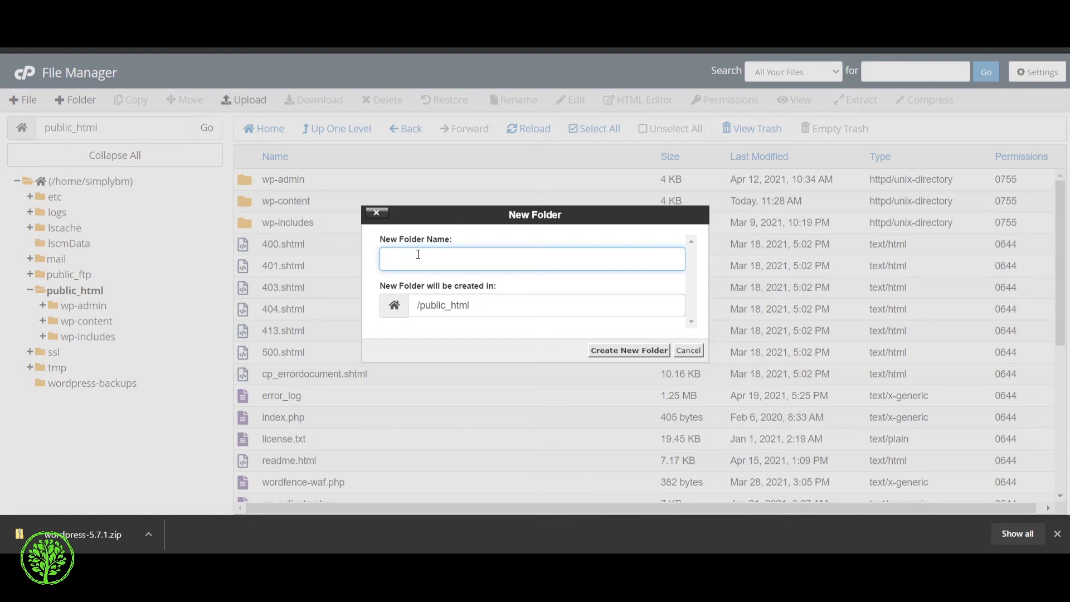
type("wp")
left_click(645, 351)
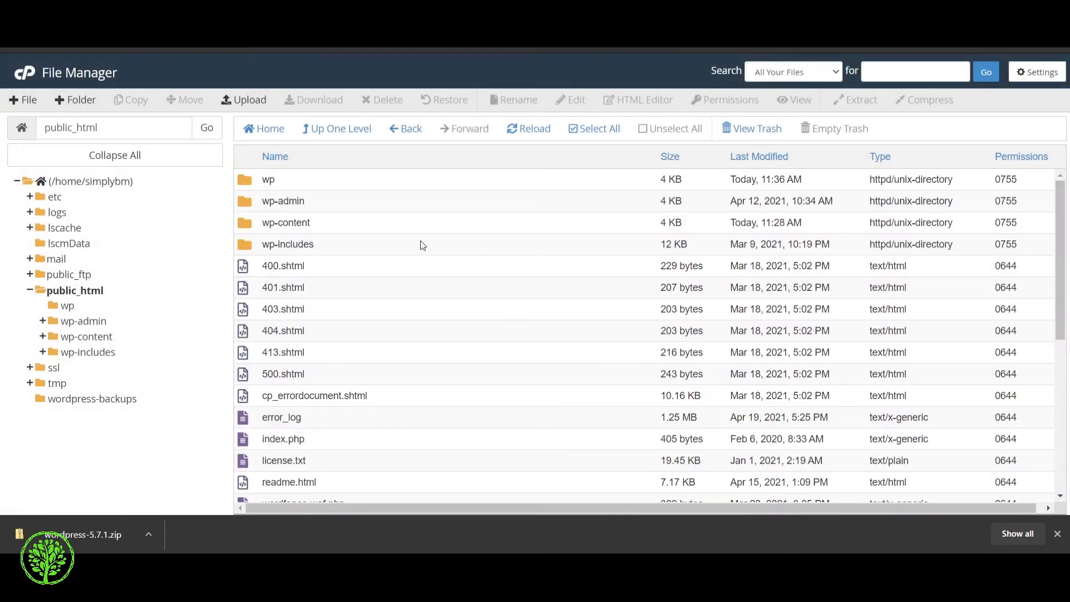
double_click(307, 180)
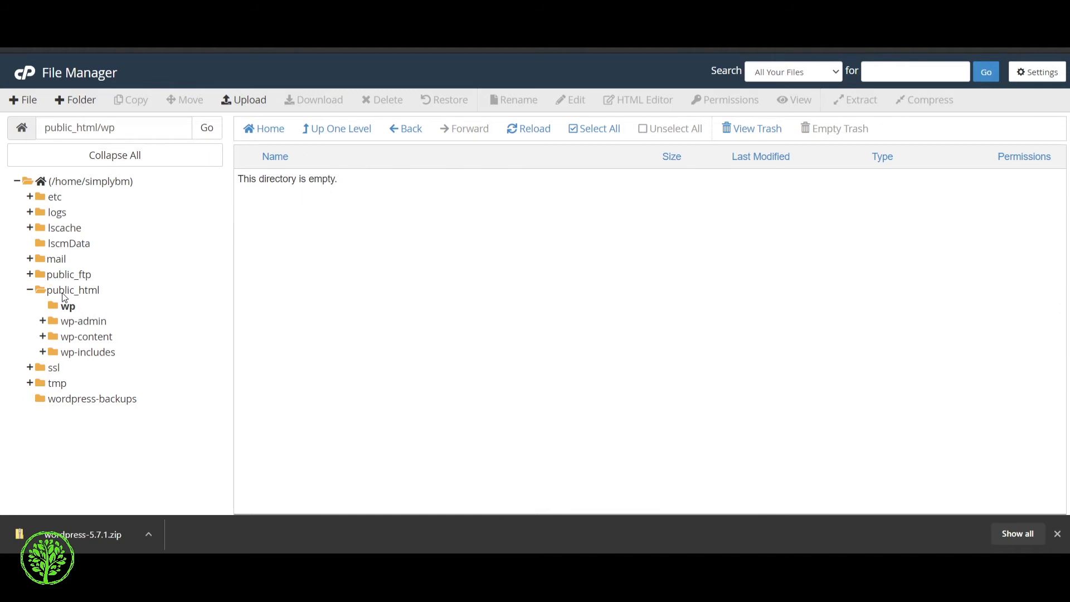
Step: Upload wordpress-5.7.1.zip (16.09 MB) into public_html/wp and return to the folder listing
left_click(251, 105)
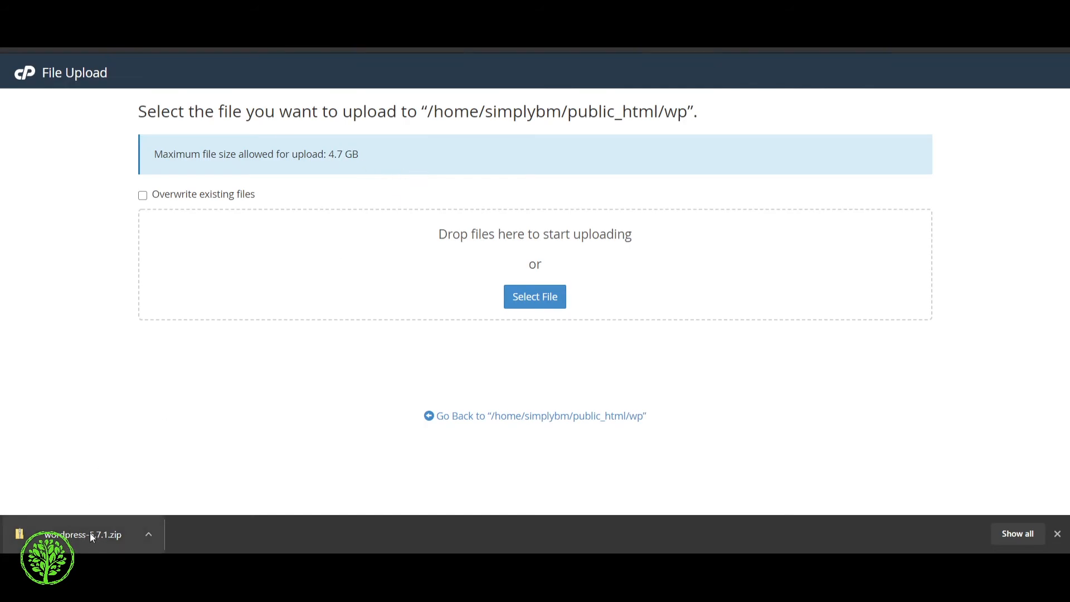
left_click_drag(88, 534, 543, 258)
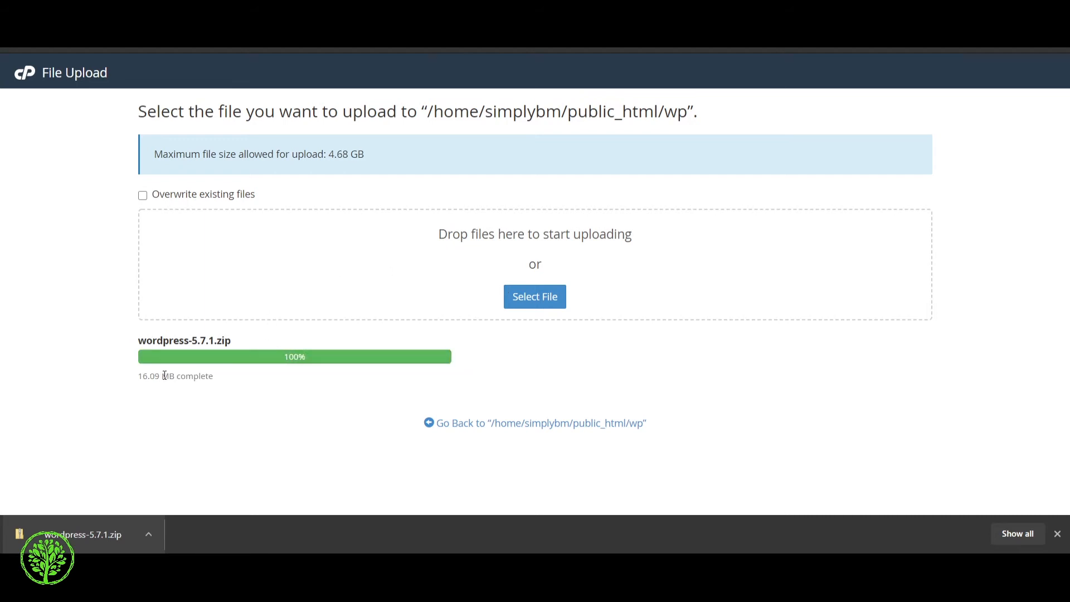
left_click(455, 426)
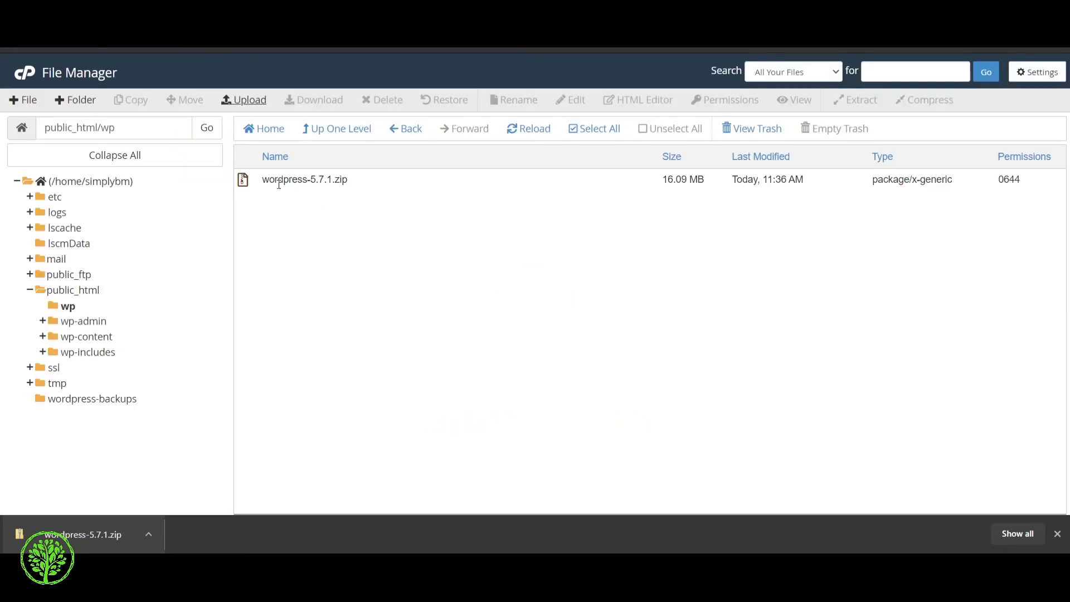
Step: Extract wordpress-5.7.1.zip into /public_html/wp and close the extraction results
left_click(326, 183)
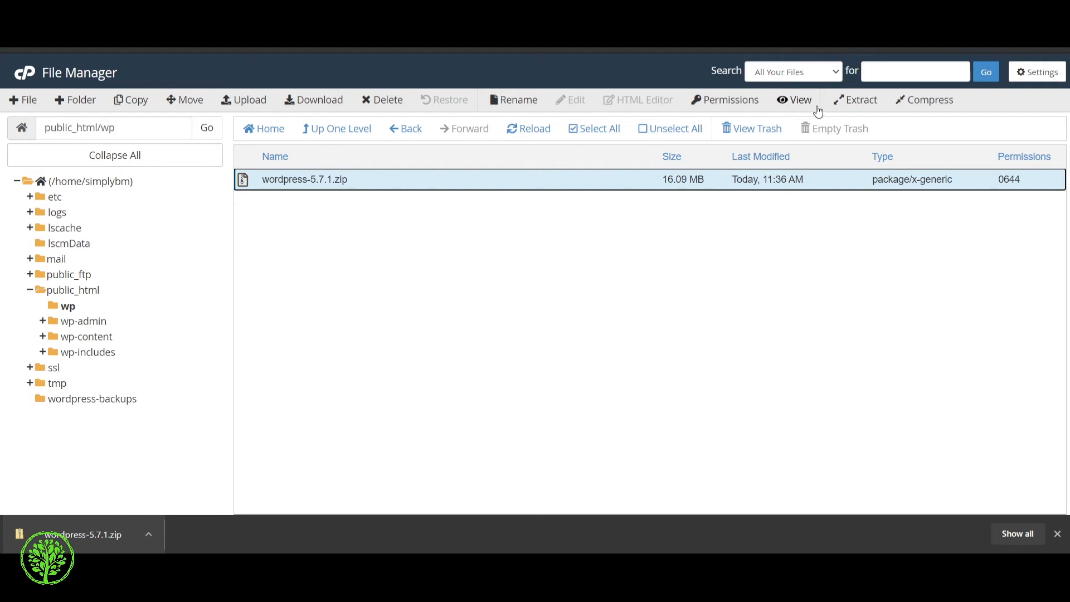
left_click(372, 186)
left_click(373, 186)
left_click(860, 105)
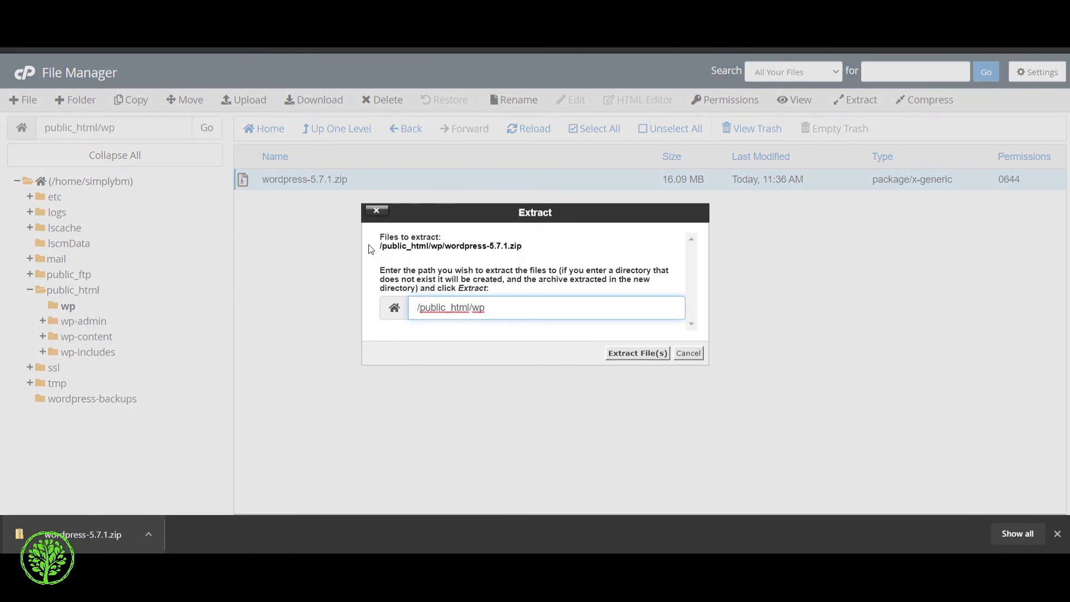
left_click(637, 360)
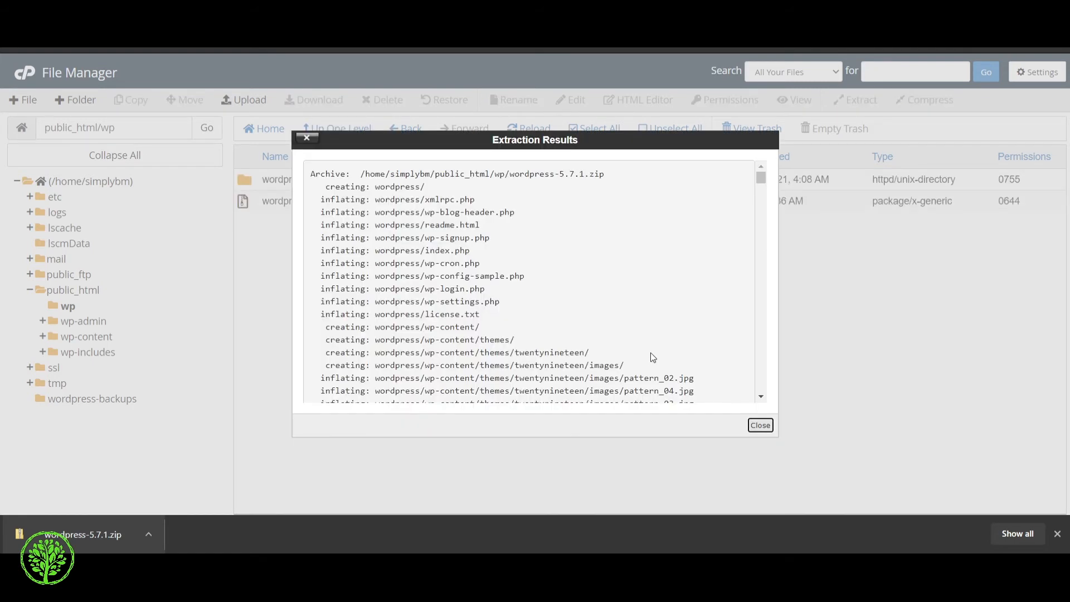
scroll(641, 345, "down", 10)
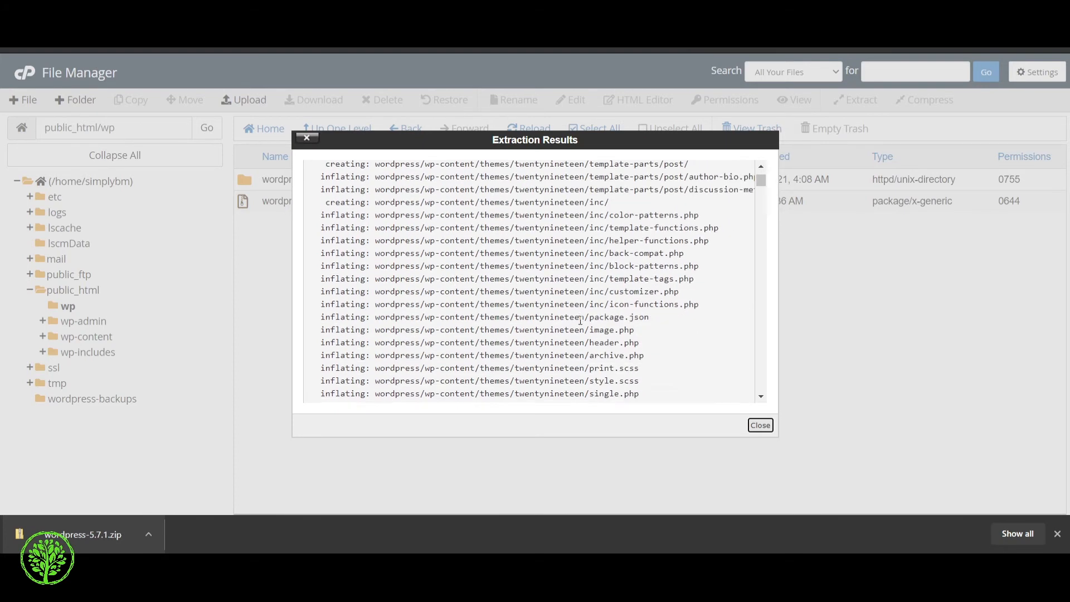
scroll(581, 321, "down", 10)
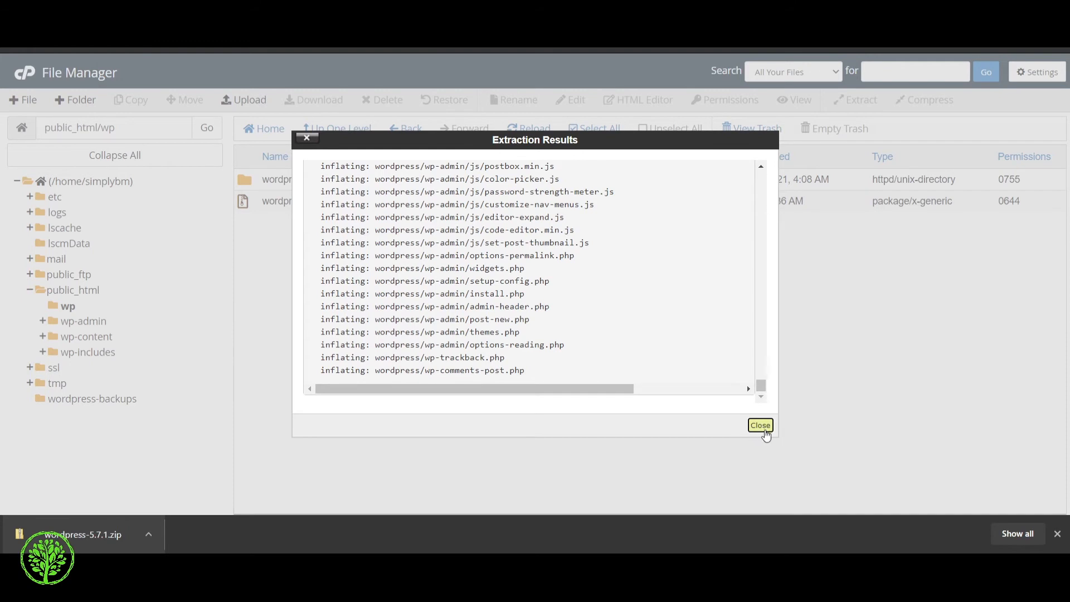
left_click(765, 432)
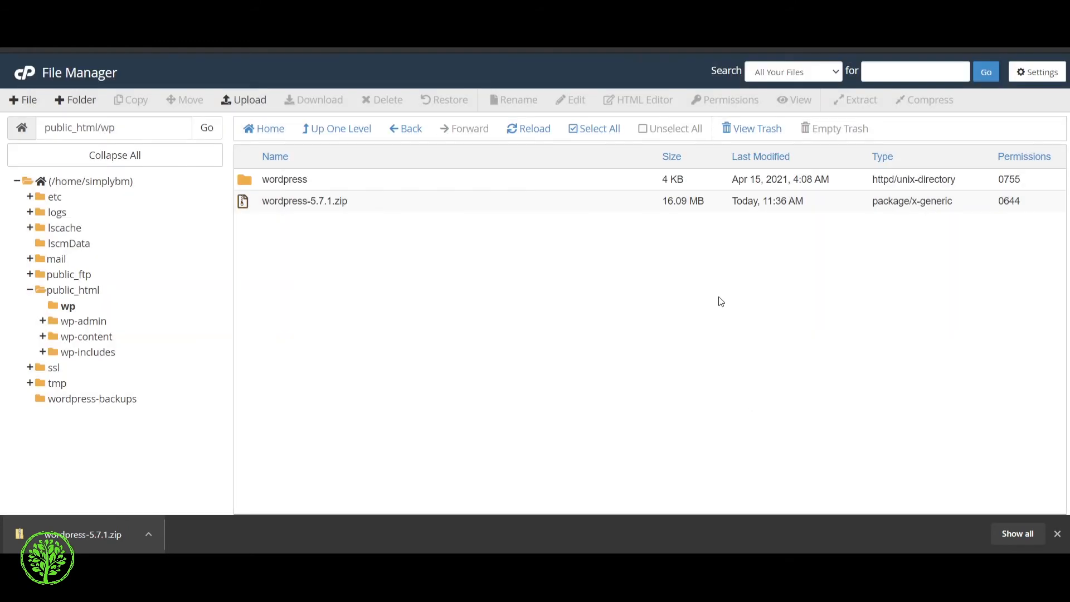
Step: Select everything in the wordpress folder and move it to /public_html/wp
double_click(331, 181)
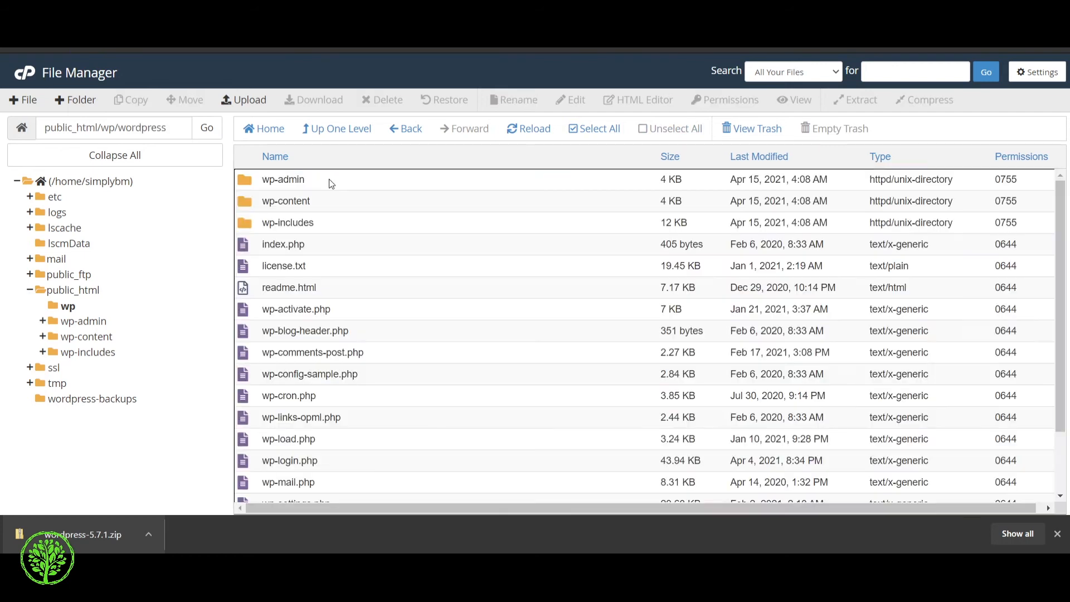
left_click(362, 180)
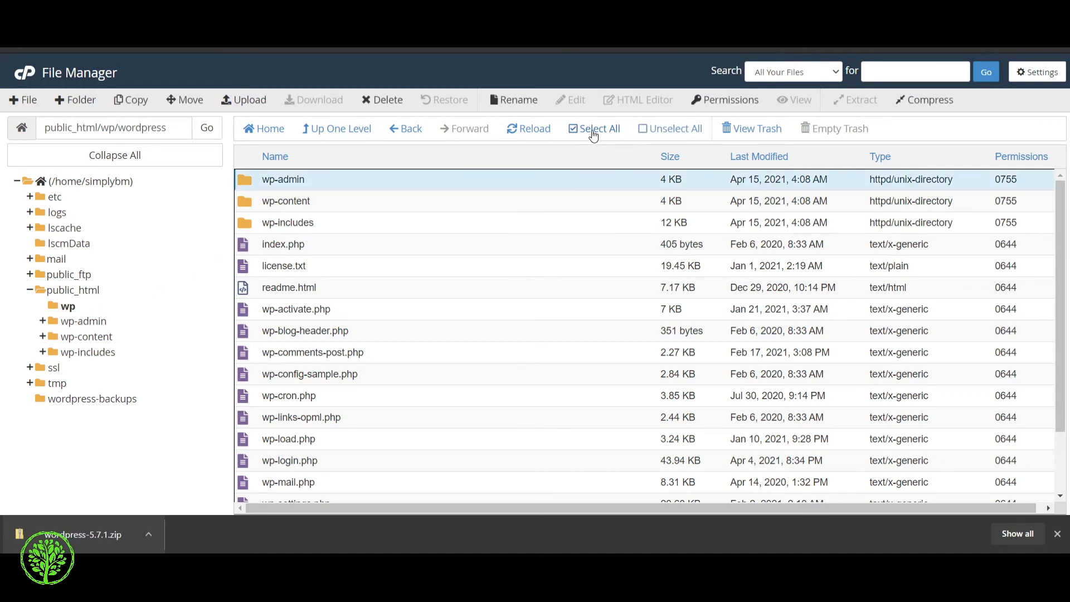
left_click(595, 134)
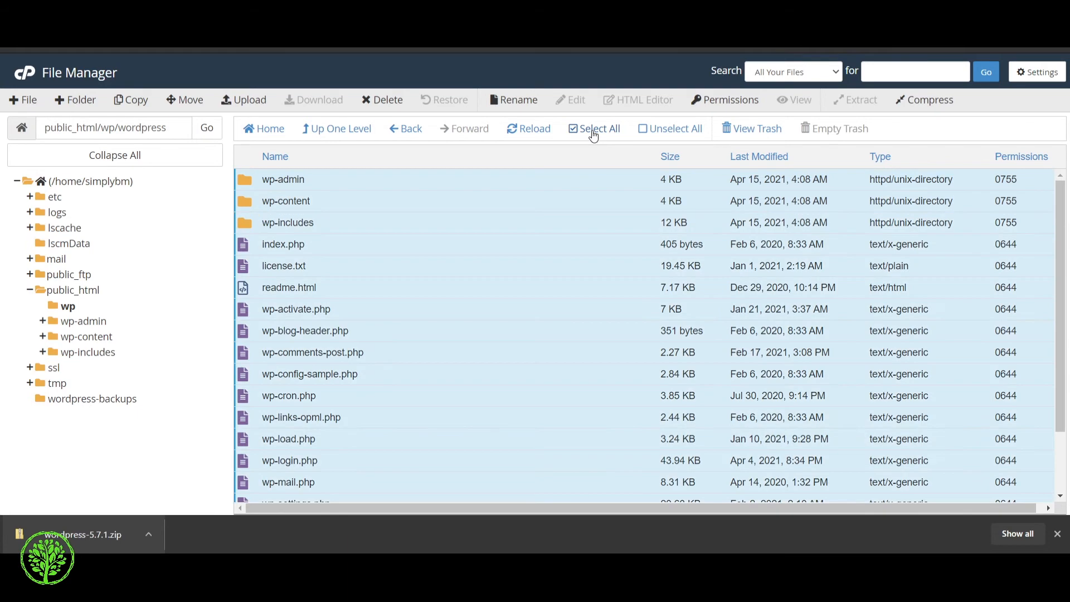
left_click(184, 101)
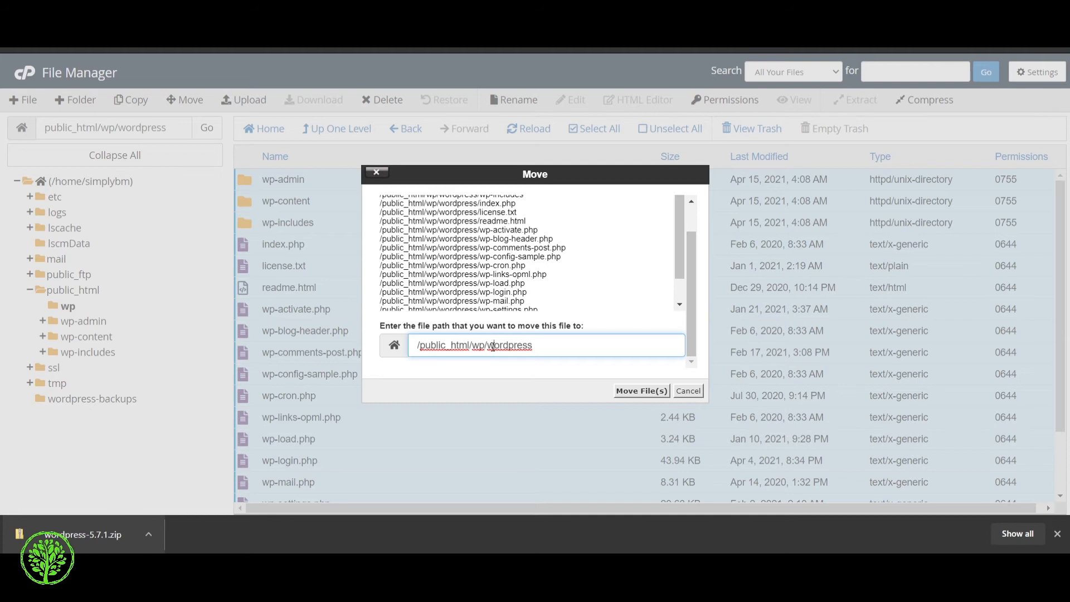
left_click_drag(493, 347, 628, 345)
key("BackSpace")
left_click(641, 392)
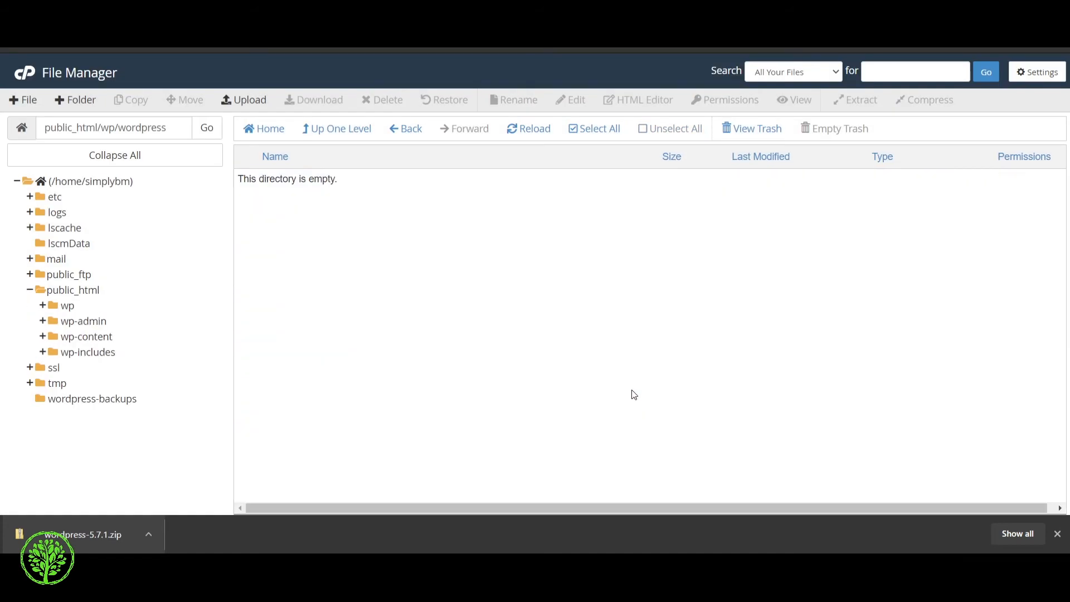
left_click(67, 308)
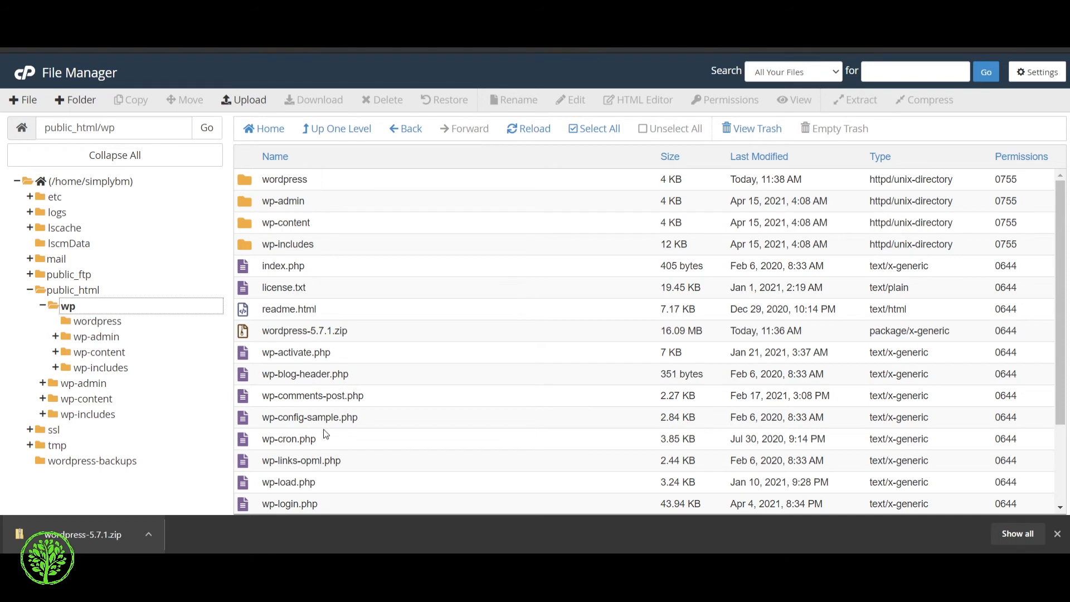
Step: Permanently delete the leftover wordpress folder, skipping the trash
left_click(322, 179)
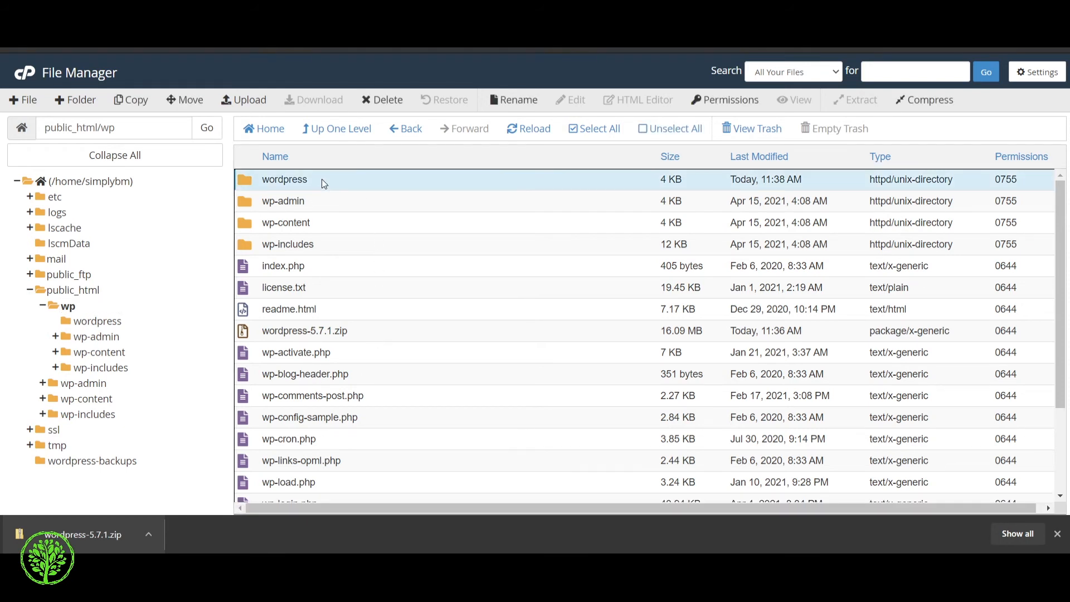
left_click(384, 101)
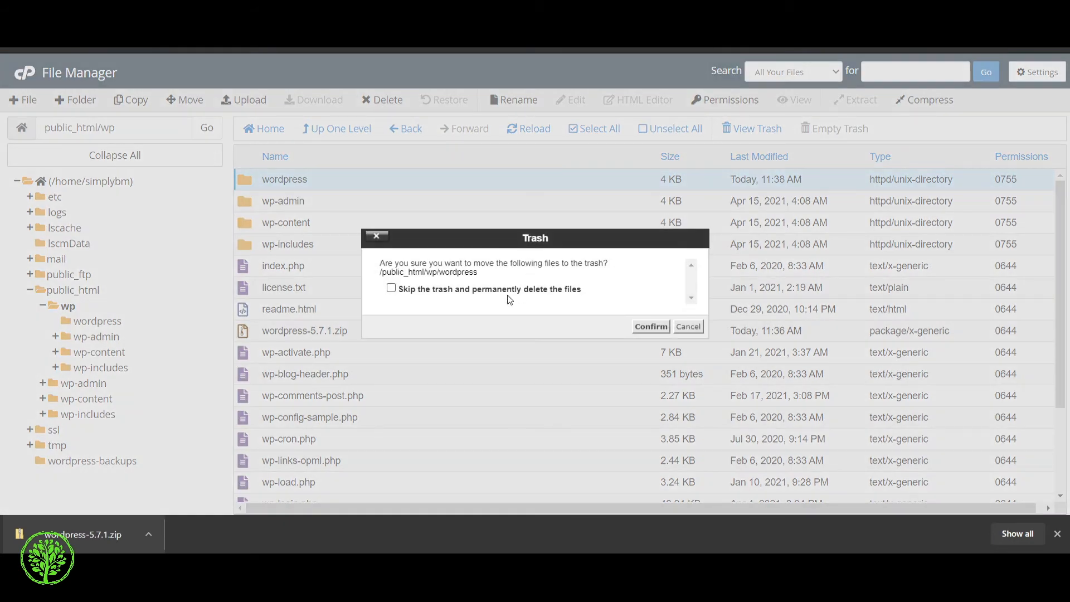
left_click(392, 288)
left_click(653, 326)
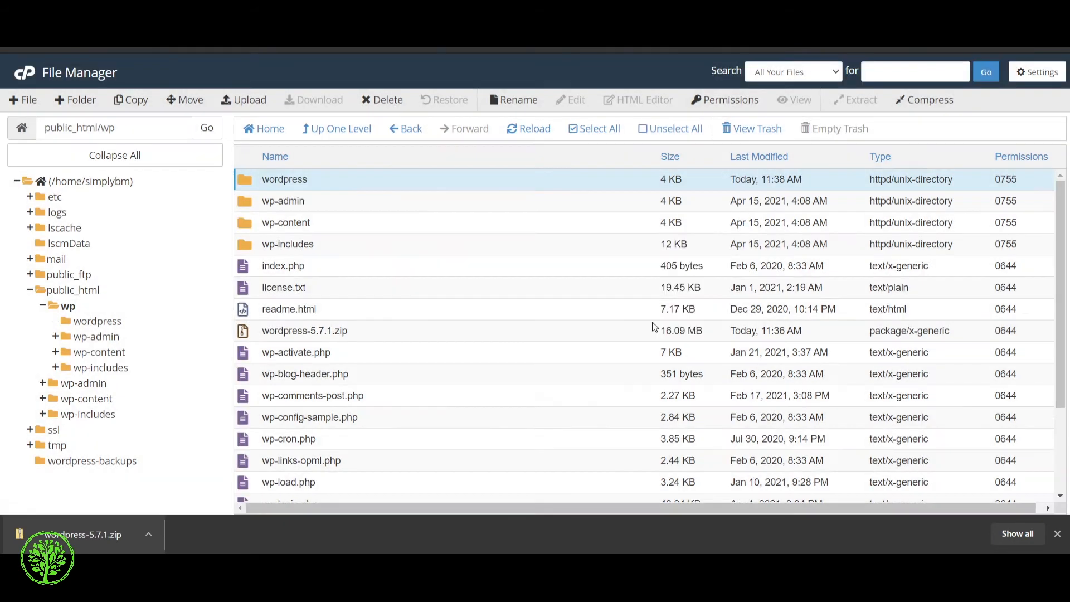
scroll(456, 266, "down", 2)
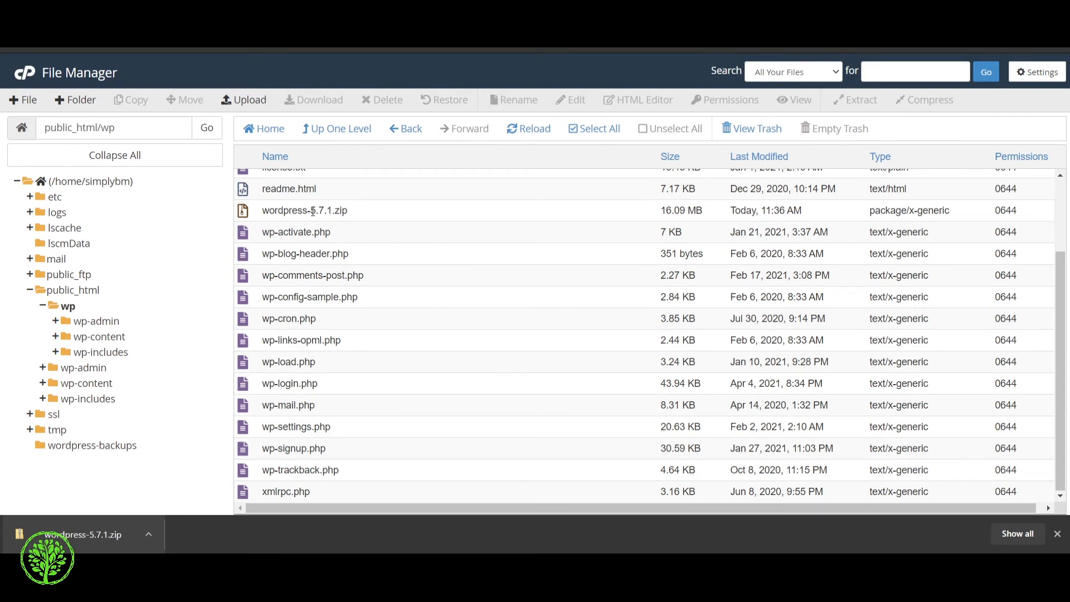
Step: Delete the wordpress-5.7.1.zip archive too, then return to the cPanel home page
left_click(370, 212)
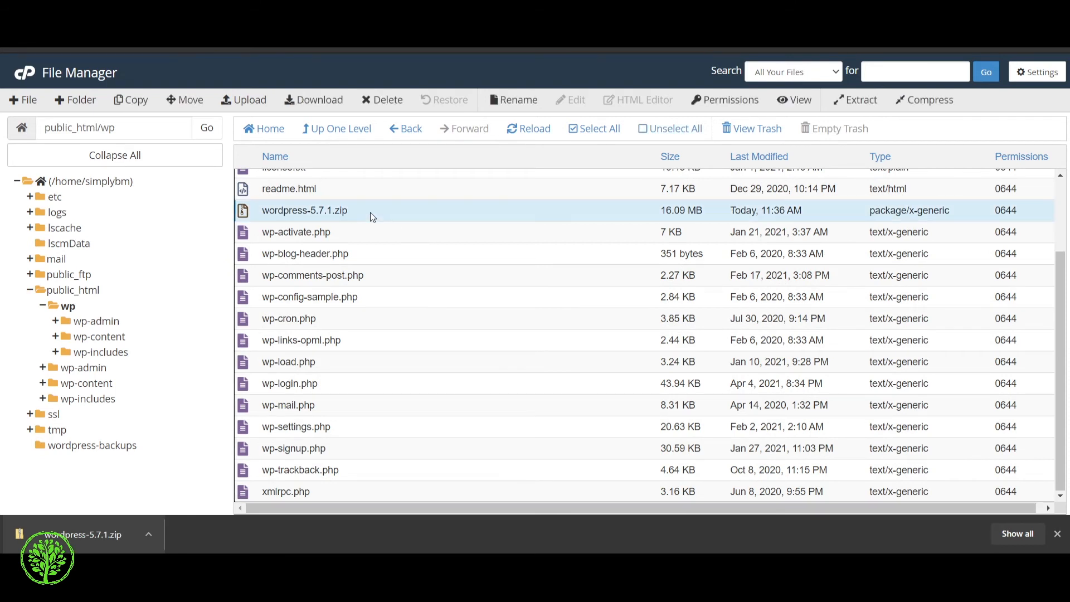
left_click(376, 102)
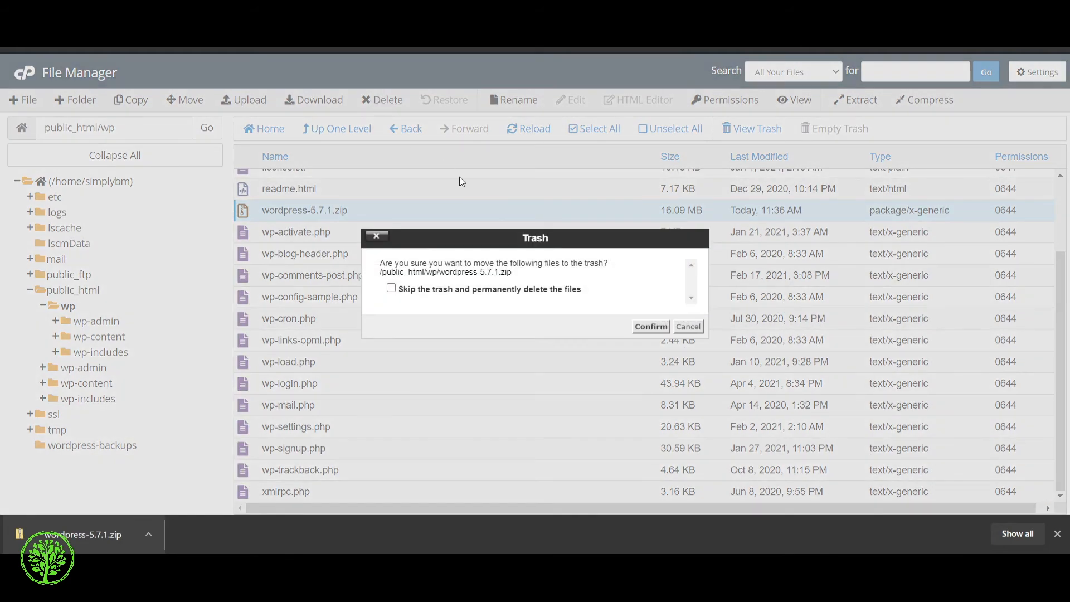
left_click(465, 293)
left_click(650, 327)
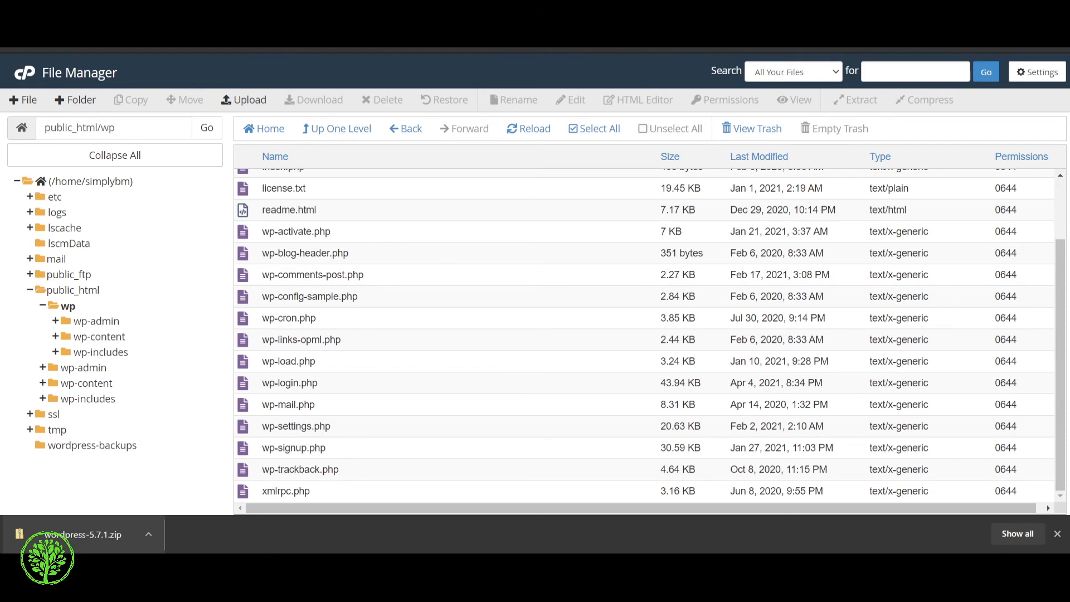
key("ctrl+shift+Tab")
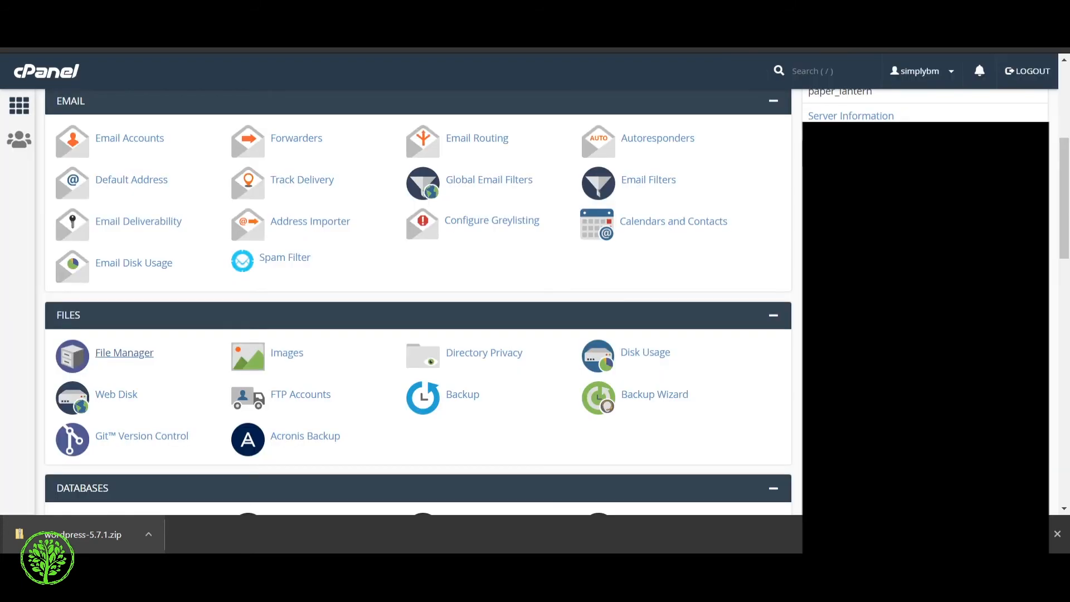
Step: Create the MySQL database wp_xyjsladjskd so simplybm_wp_xyjsladjskd appears under Current Databases
scroll(363, 400, "up", 5)
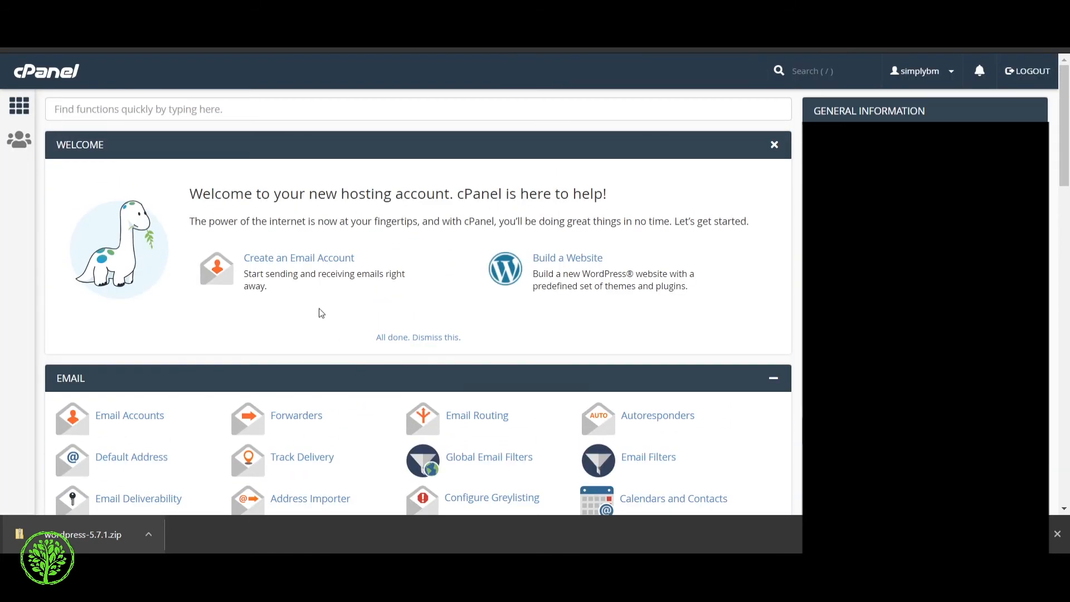
scroll(320, 308, "down", 5)
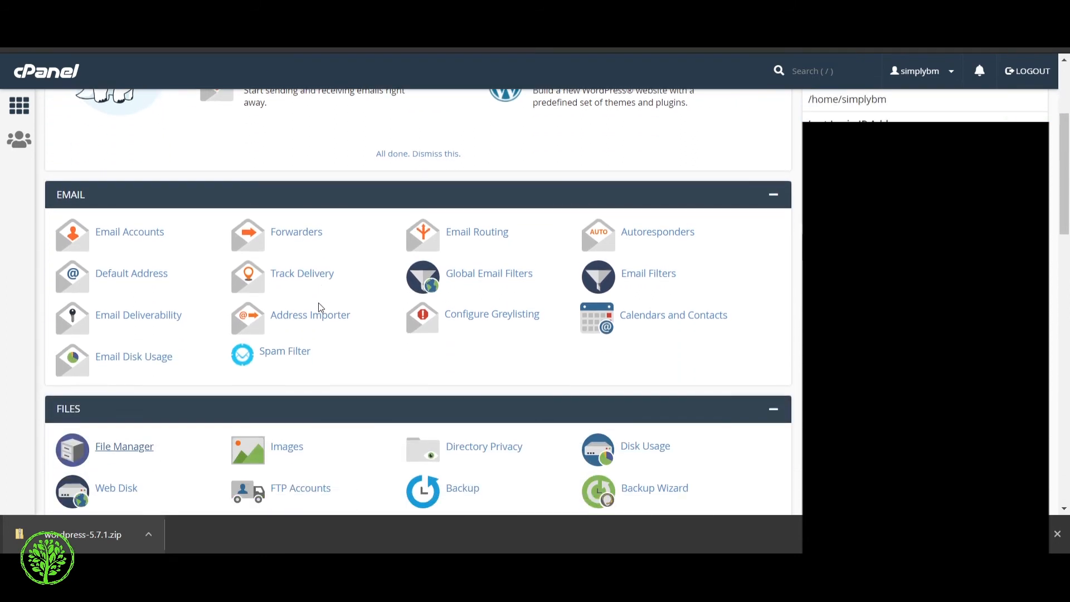
scroll(321, 304, "down", 3)
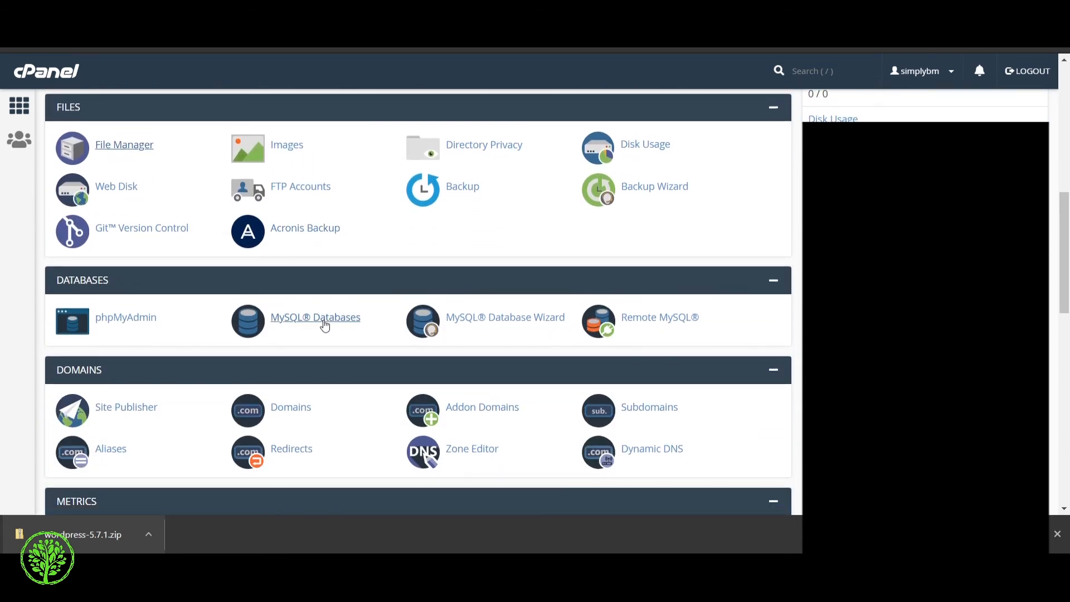
left_click(325, 325)
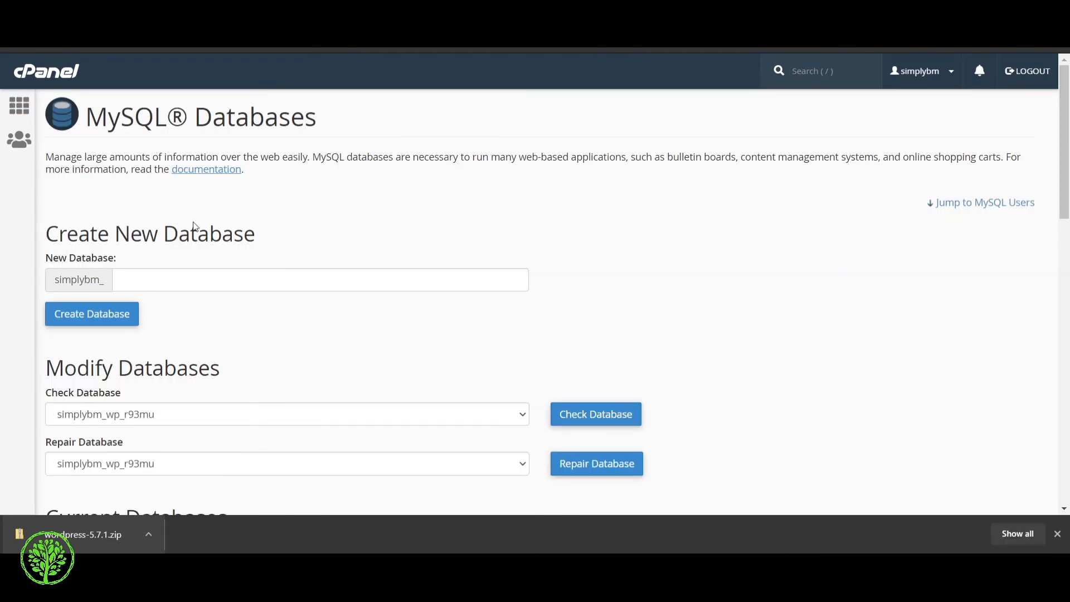
left_click(140, 280)
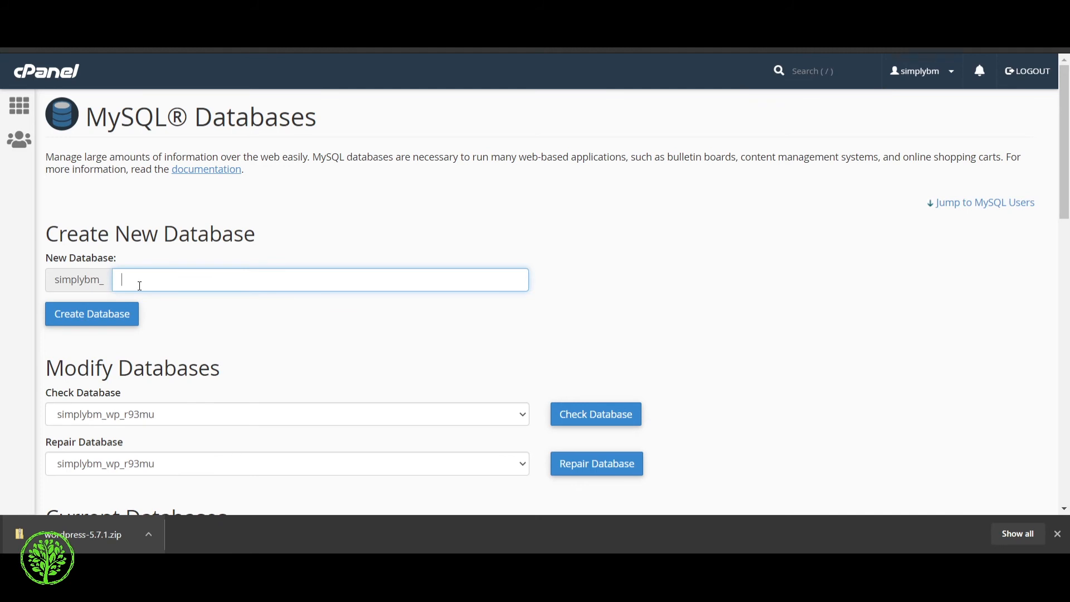
type("wp_xyjsladjskd")
left_click(102, 321)
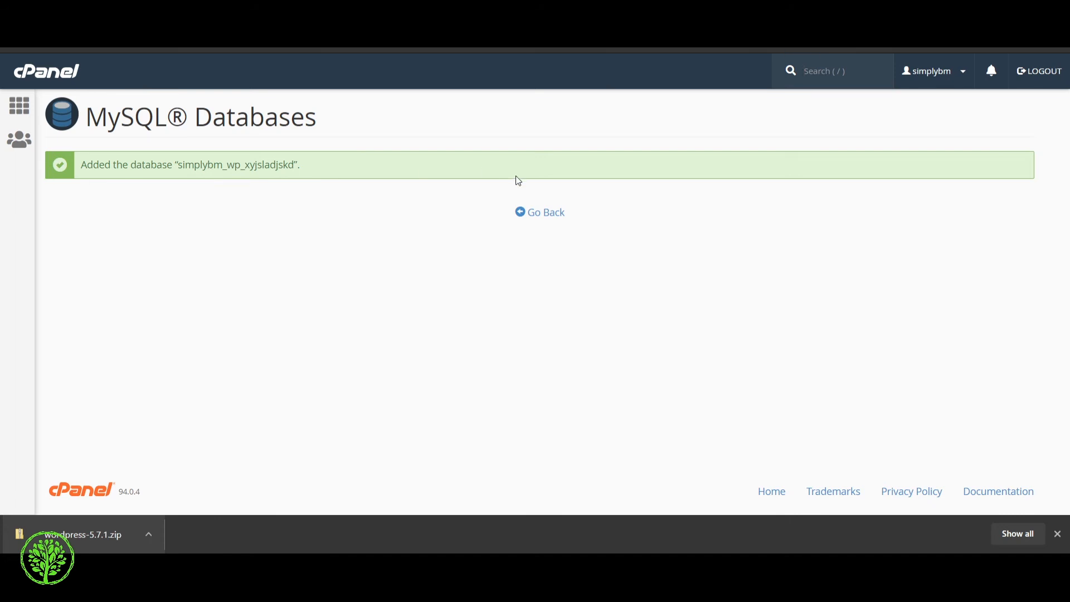
left_click(528, 215)
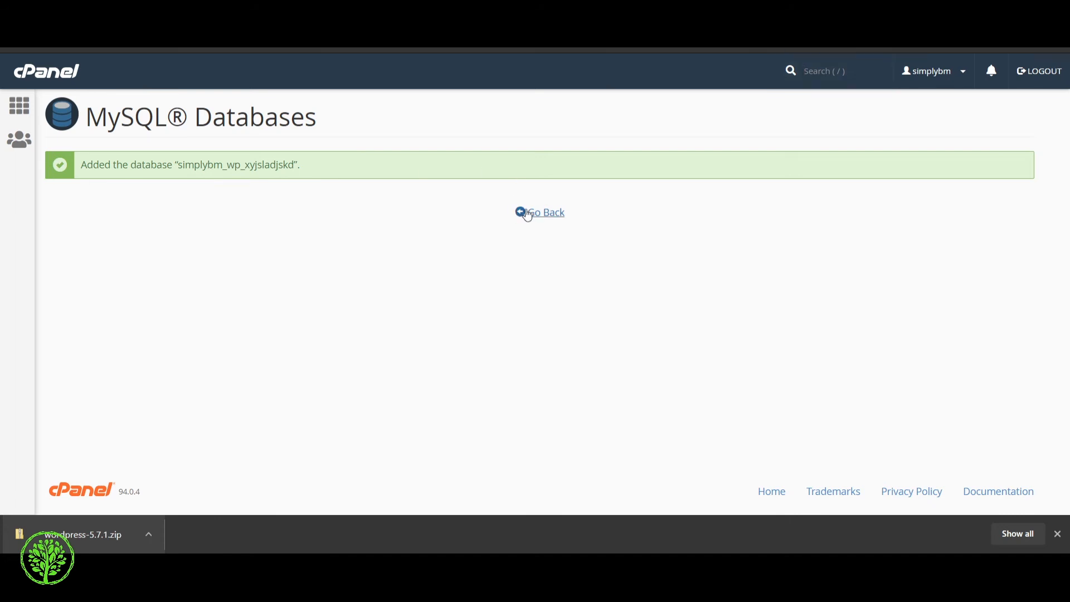
scroll(441, 231, "down", 3)
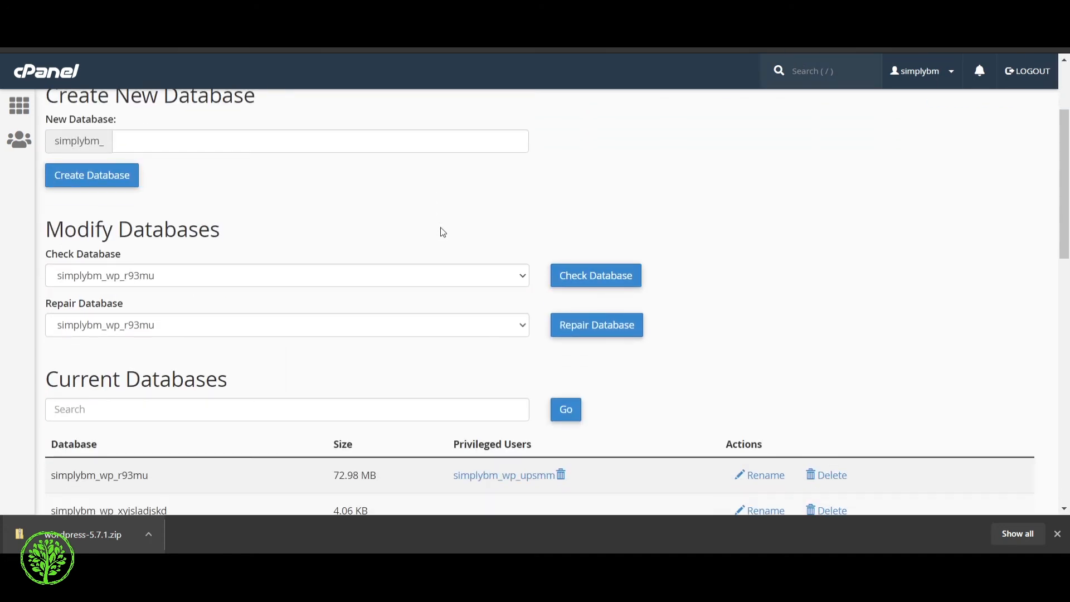
scroll(750, 246, "down", 1)
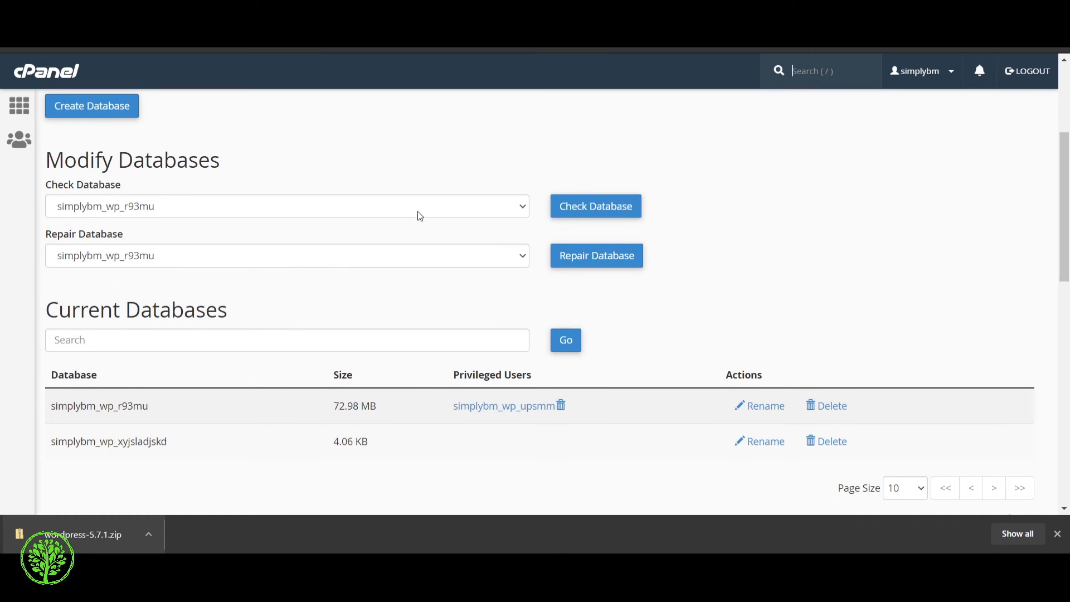
Step: Enter the new MySQL username and paste a password into both password fields
scroll(361, 218, "down", 5)
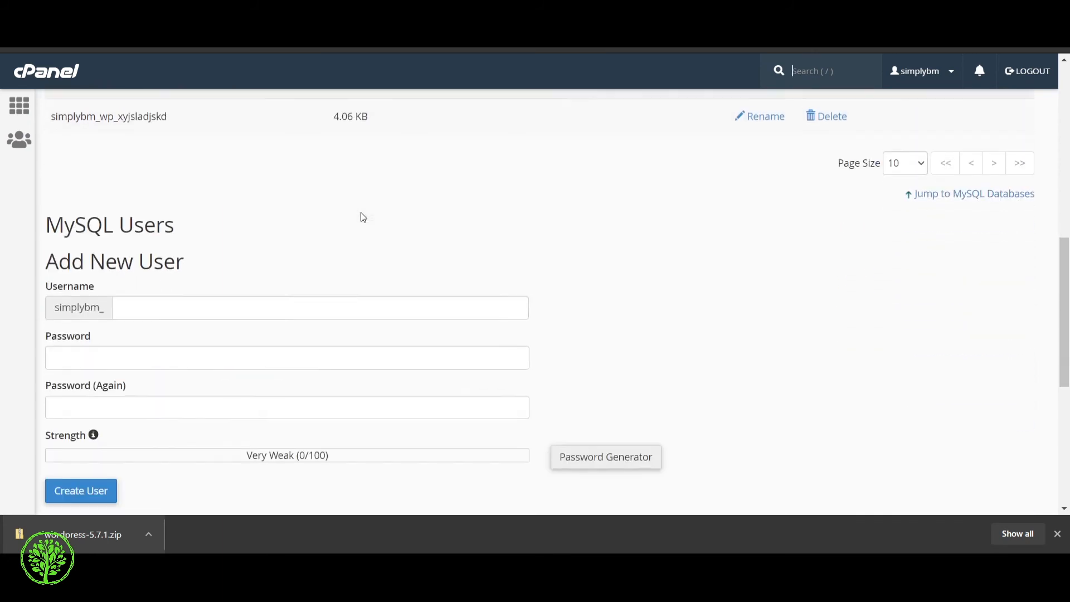
scroll(98, 160, "down", 1)
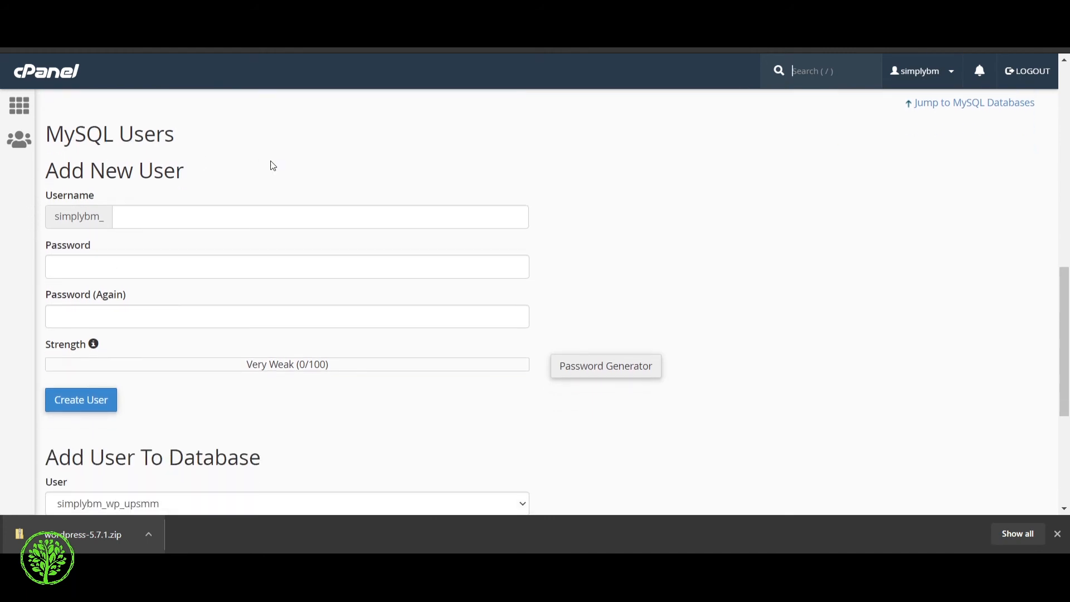
left_click(175, 223)
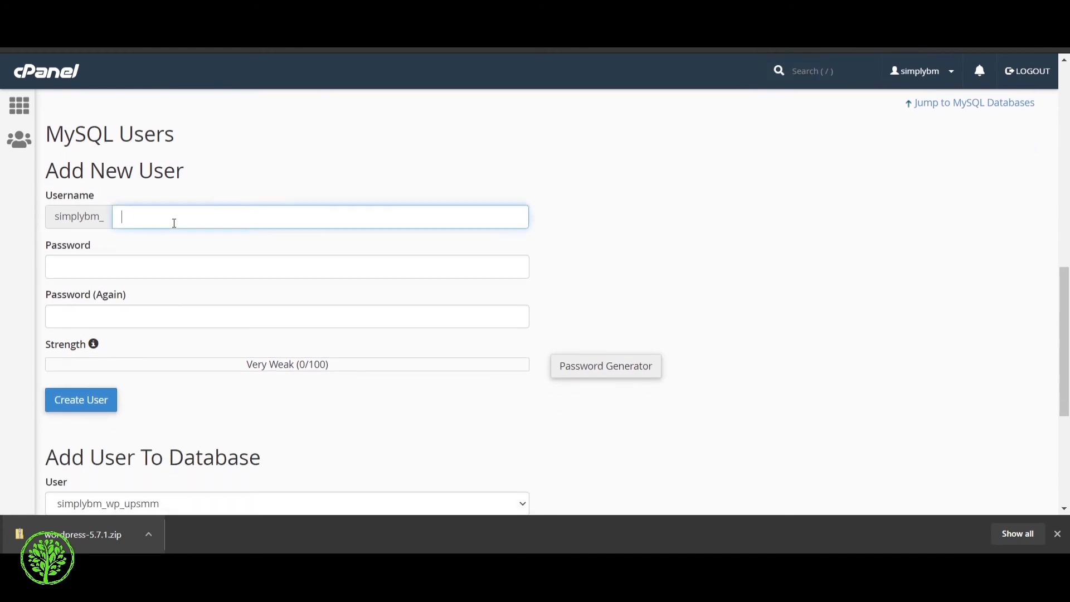
type("scscscjxnjcxni8")
left_click_drag(198, 214, 90, 219)
left_click(145, 275)
key("ctrl+v")
left_click(155, 310)
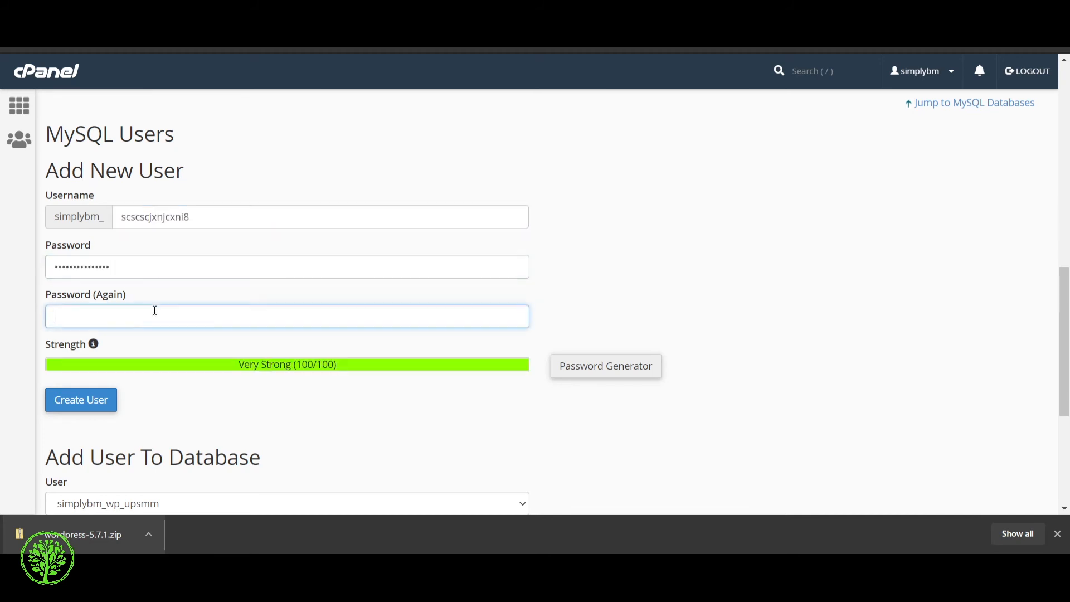
key("ctrl+v")
Step: Switch to a copied Very Strong generated password and create the MySQL user
left_click(588, 368)
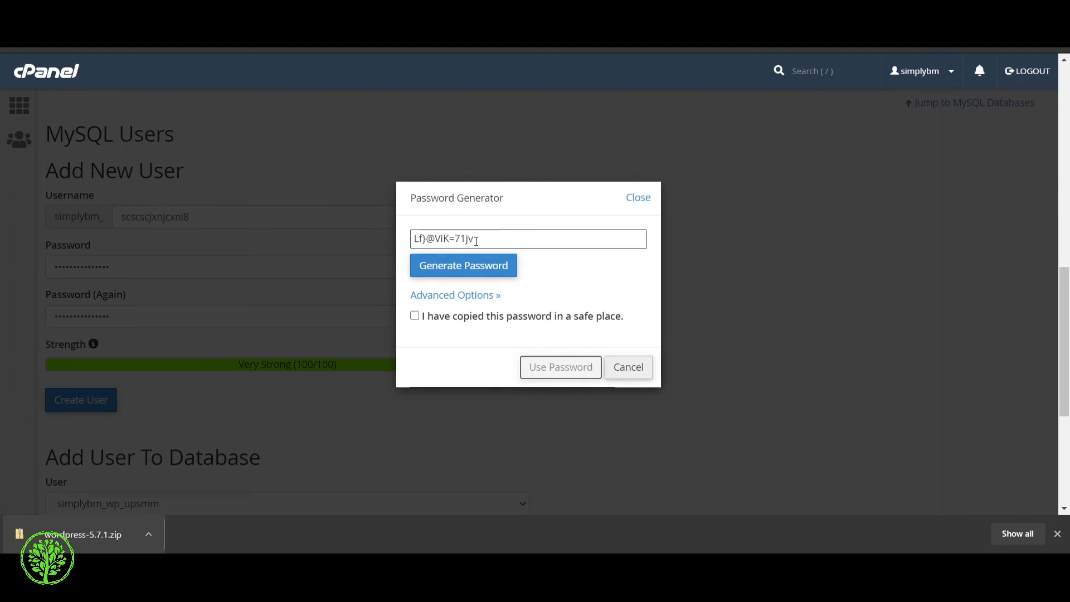
left_click(503, 233)
left_click_drag(503, 233, 383, 236)
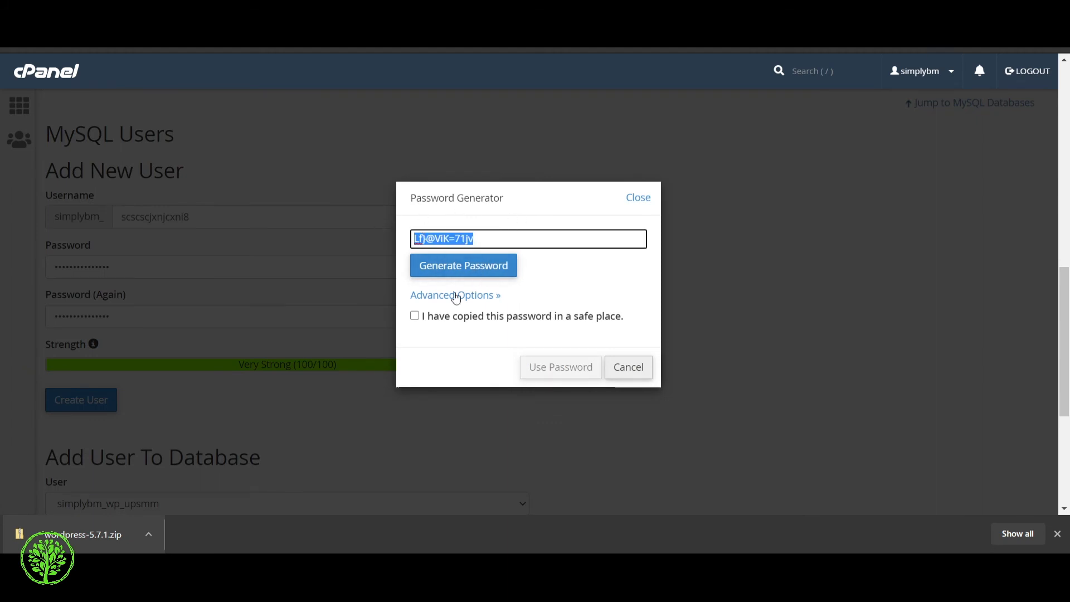
left_click(412, 316)
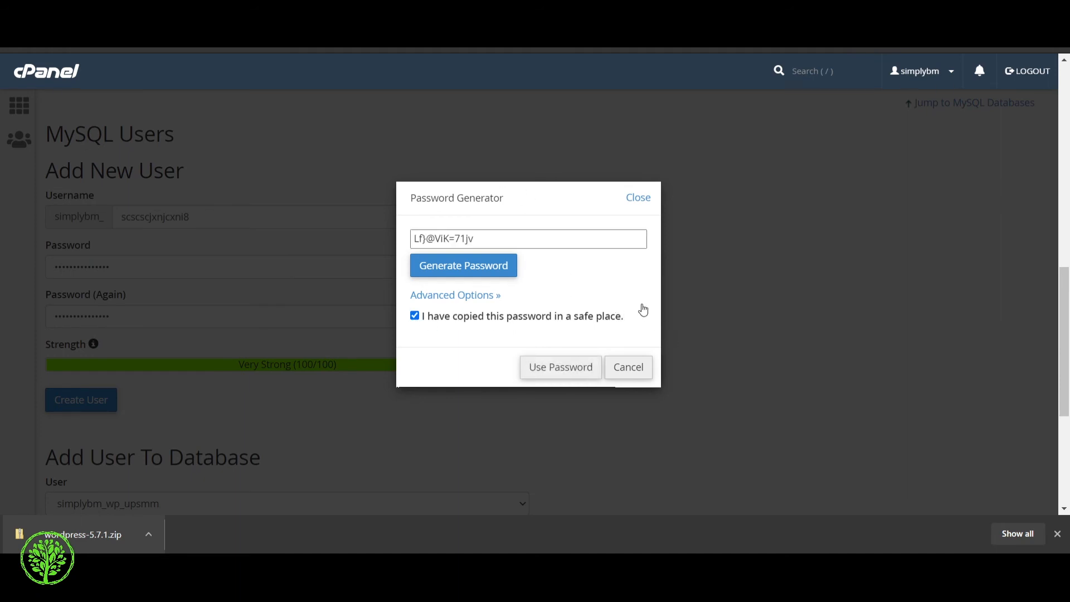
left_click(570, 368)
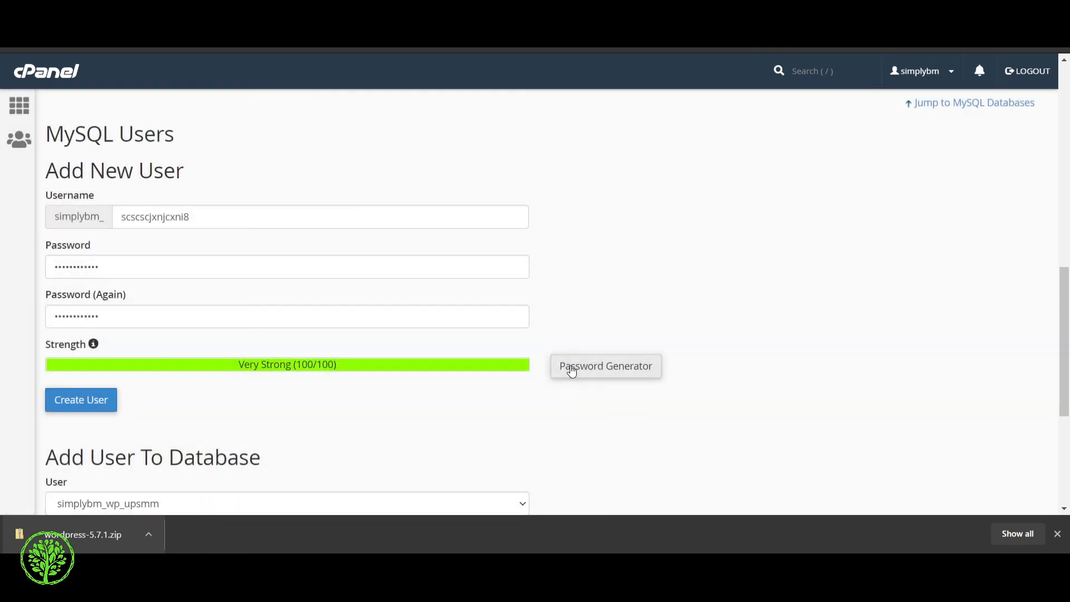
scroll(211, 174, "down", 1)
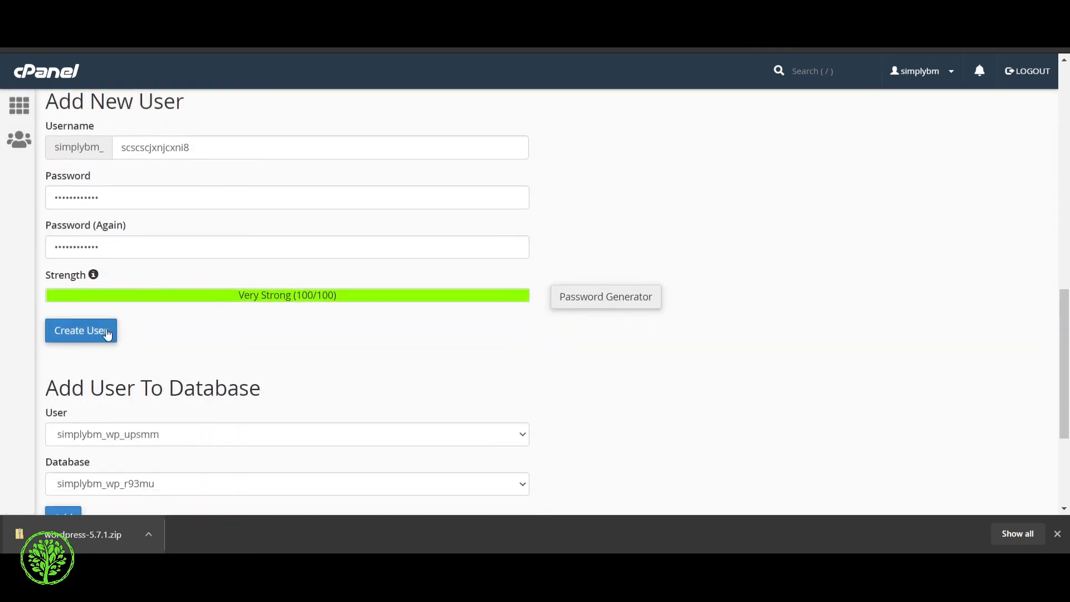
left_click(87, 337)
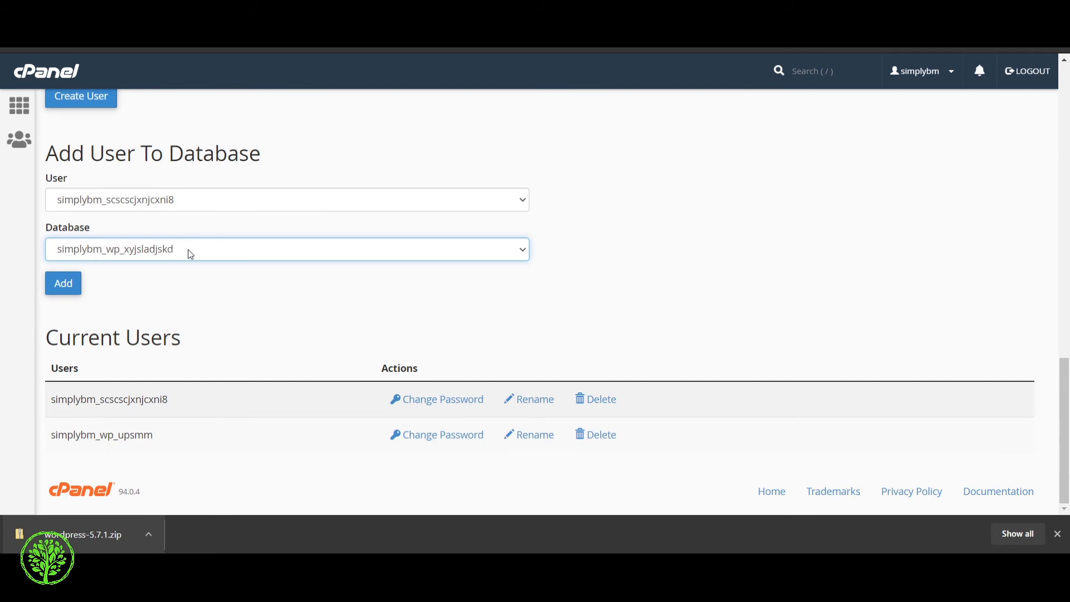
Step: Add the new user to simplybm_wp_xyjsladjskd with ALL PRIVILEGES and save the changes
left_click(71, 293)
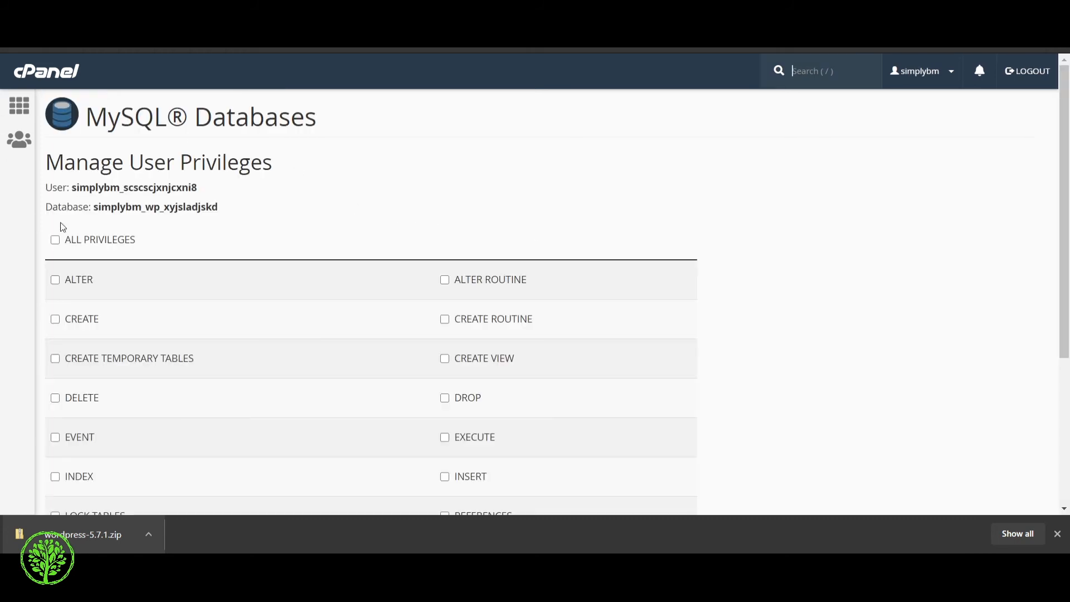
left_click(55, 240)
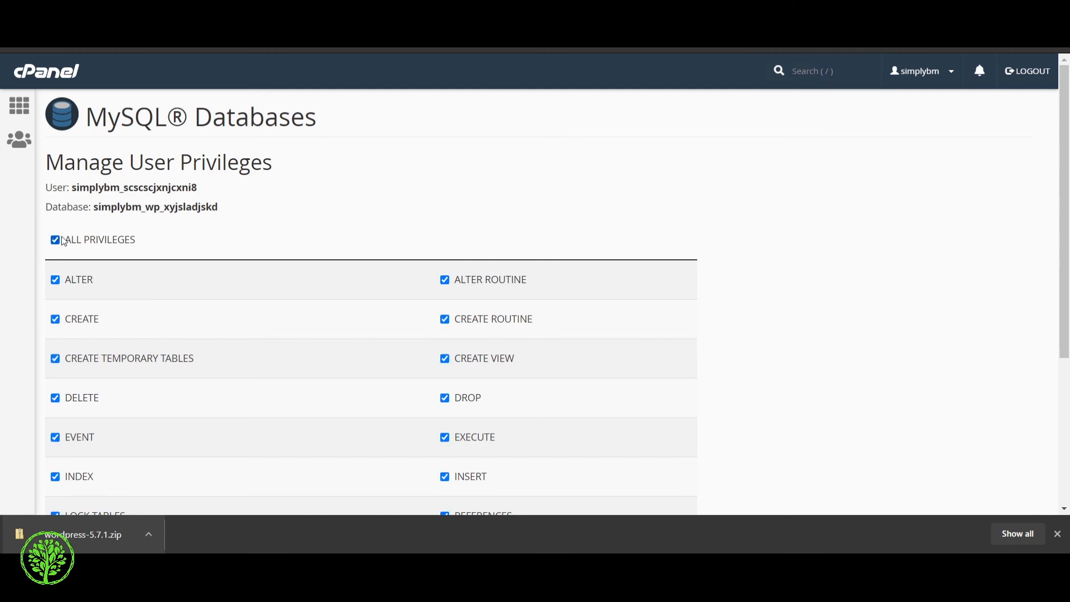
scroll(430, 227, "down", 3)
scroll(316, 328, "down", 1)
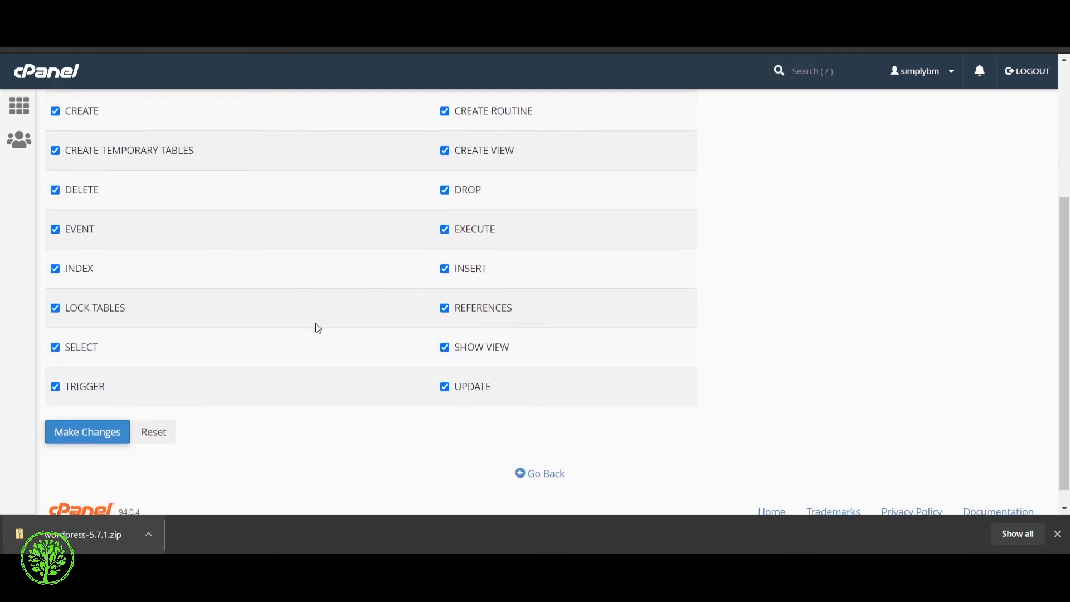
left_click(104, 433)
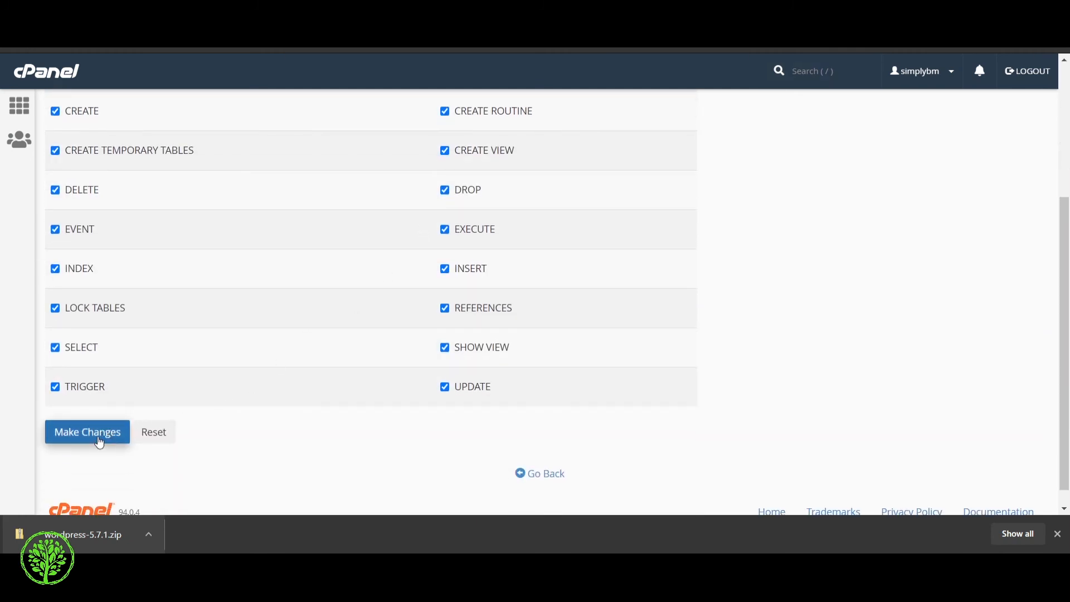
scroll(45, 191, "up", 3)
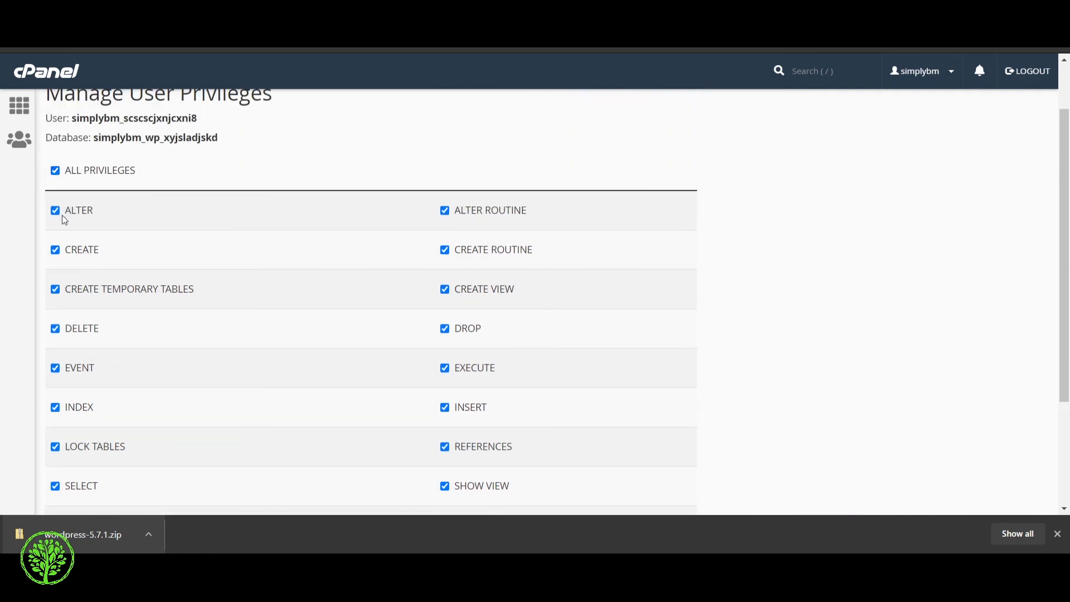
scroll(62, 215, "down", 3)
left_click(79, 414)
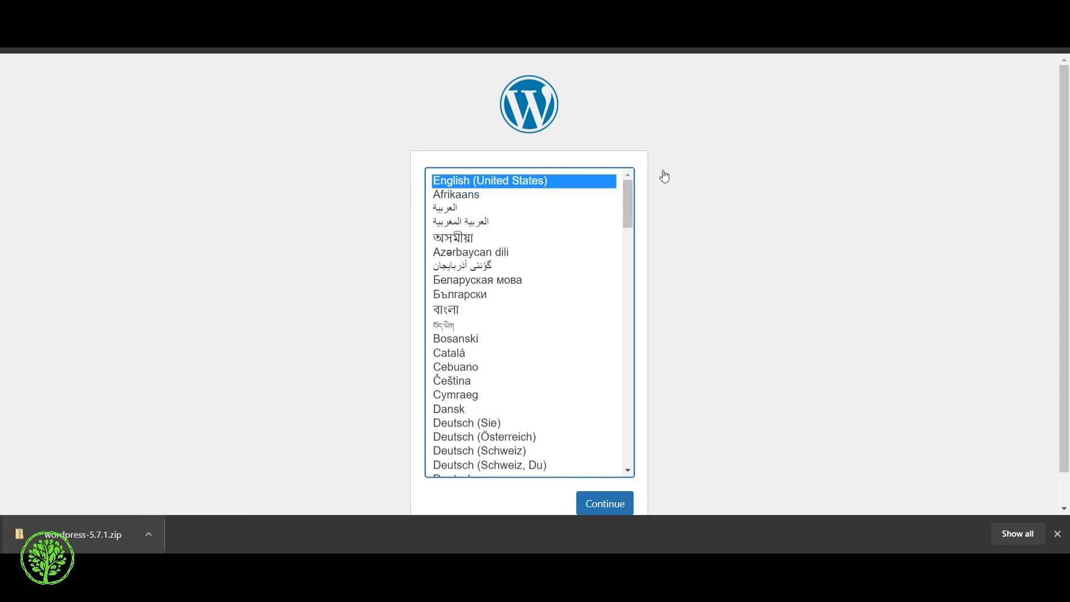
Step: Continue in English and submit the simplybm_wp_xyjsladjskd credentials with host localhost and prefix wp_
scroll(676, 274, "down", 1)
left_click(602, 474)
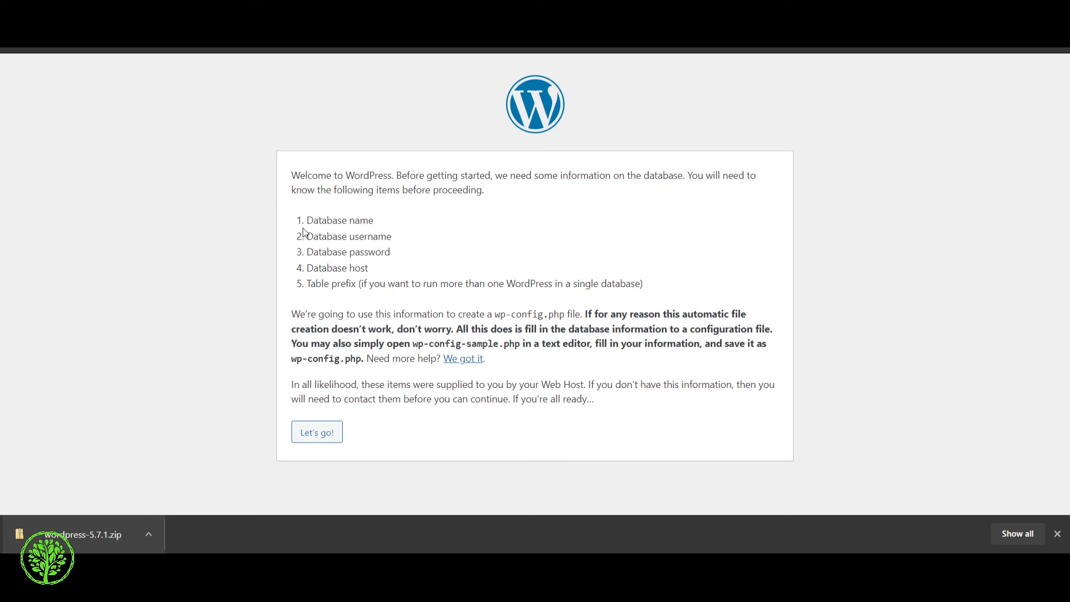
left_click_drag(306, 221, 402, 230)
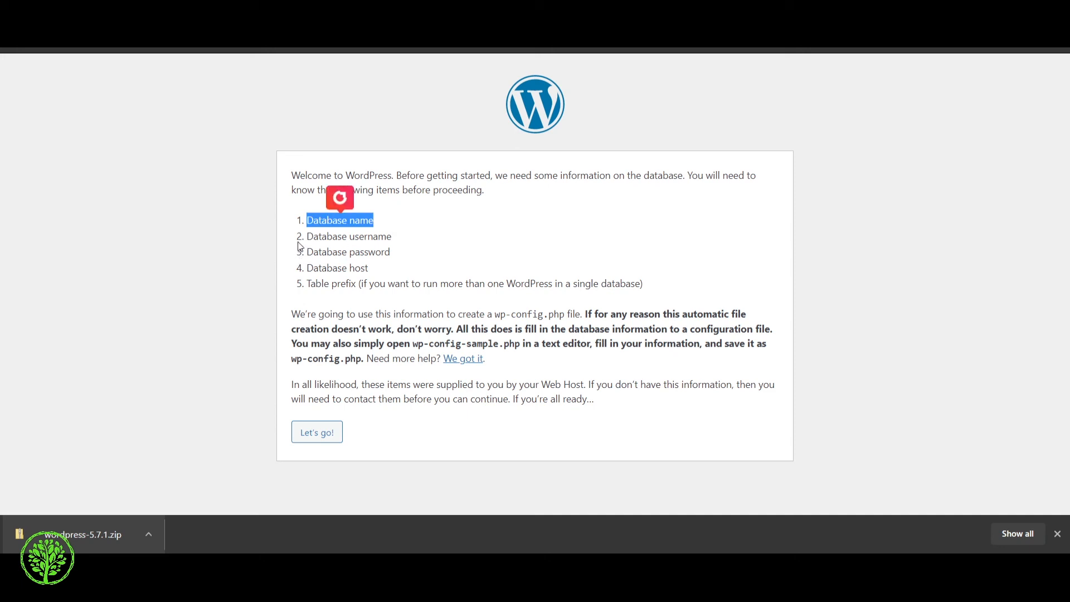
left_click_drag(302, 236, 392, 246)
left_click_drag(307, 257, 415, 264)
left_click(304, 272)
left_click_drag(303, 271, 450, 284)
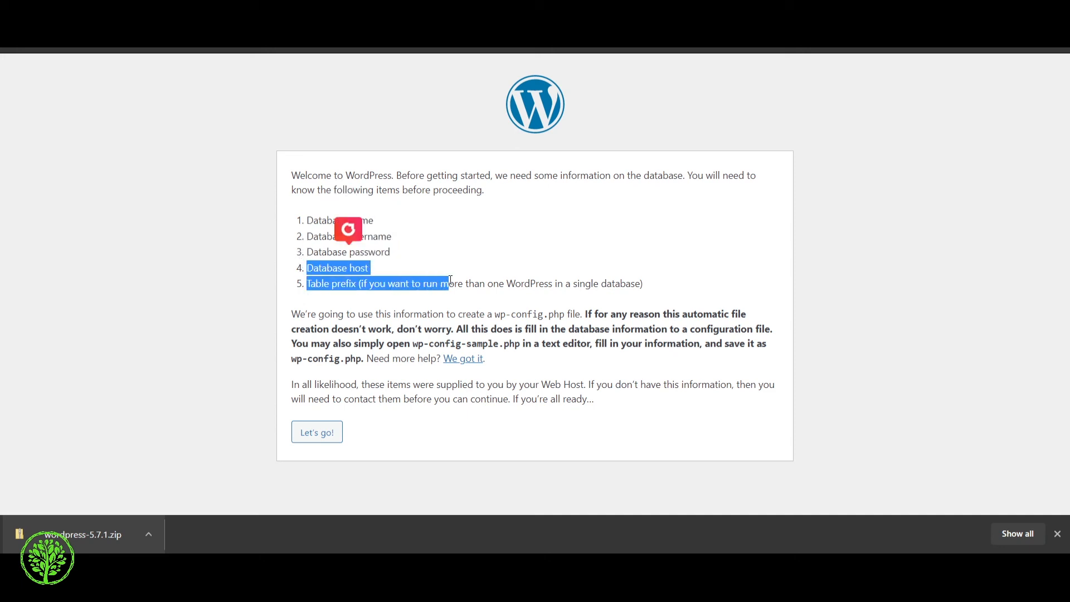
left_click(502, 365)
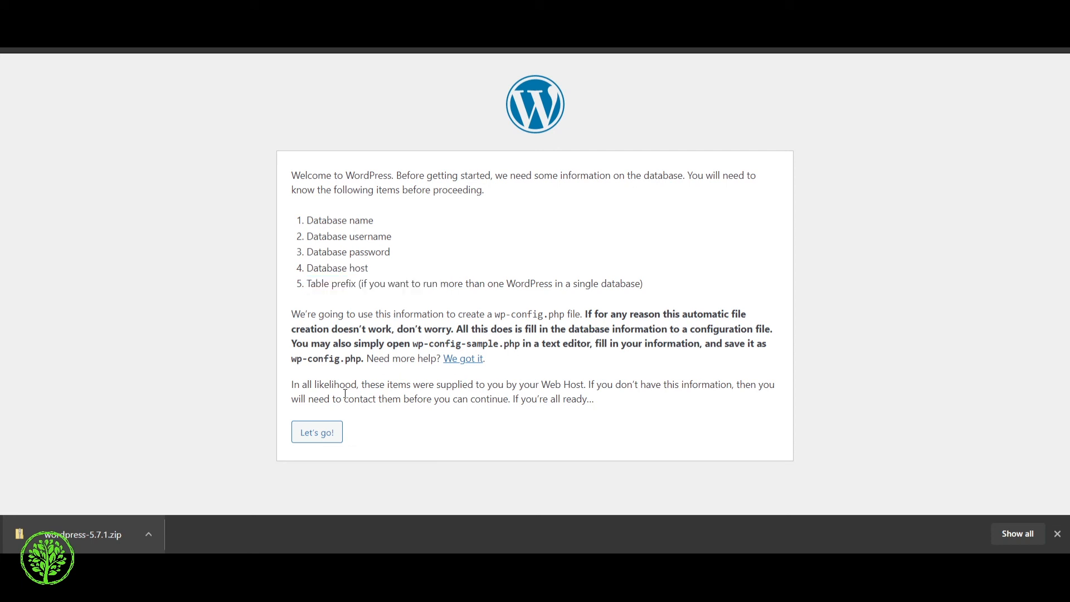
left_click(303, 435)
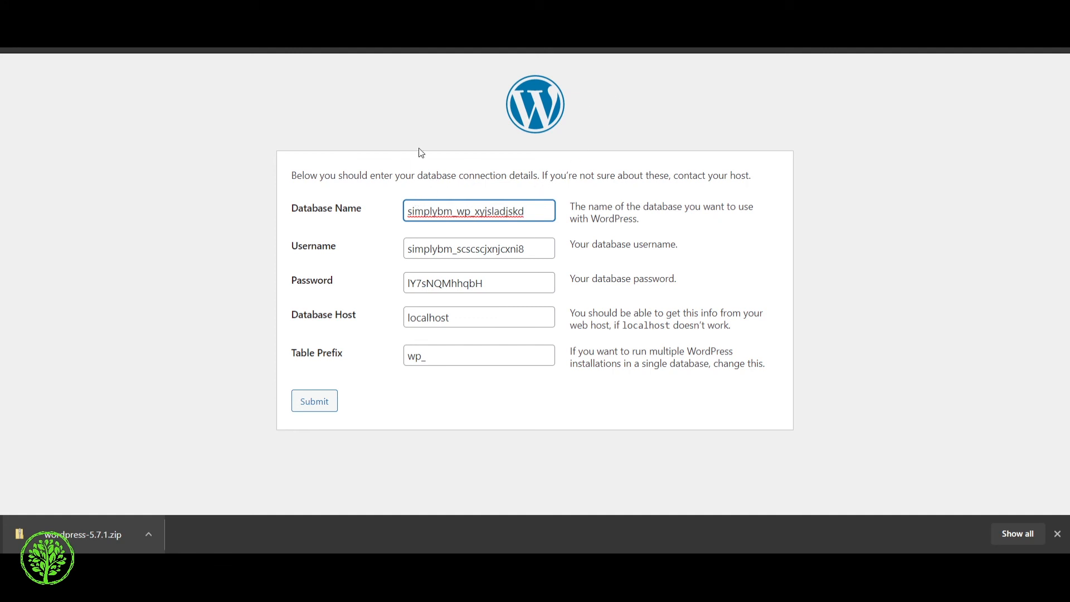
left_click(314, 403)
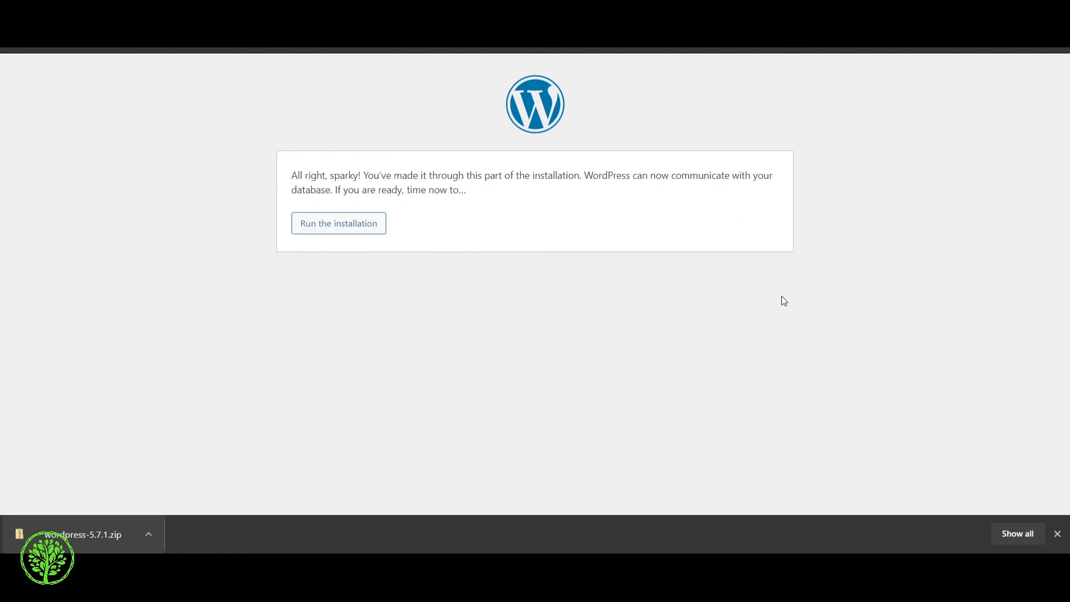
Step: Install WordPress titled 'Demo Site' with a new admin username, the suggested password and an admin e-mail
left_click(353, 229)
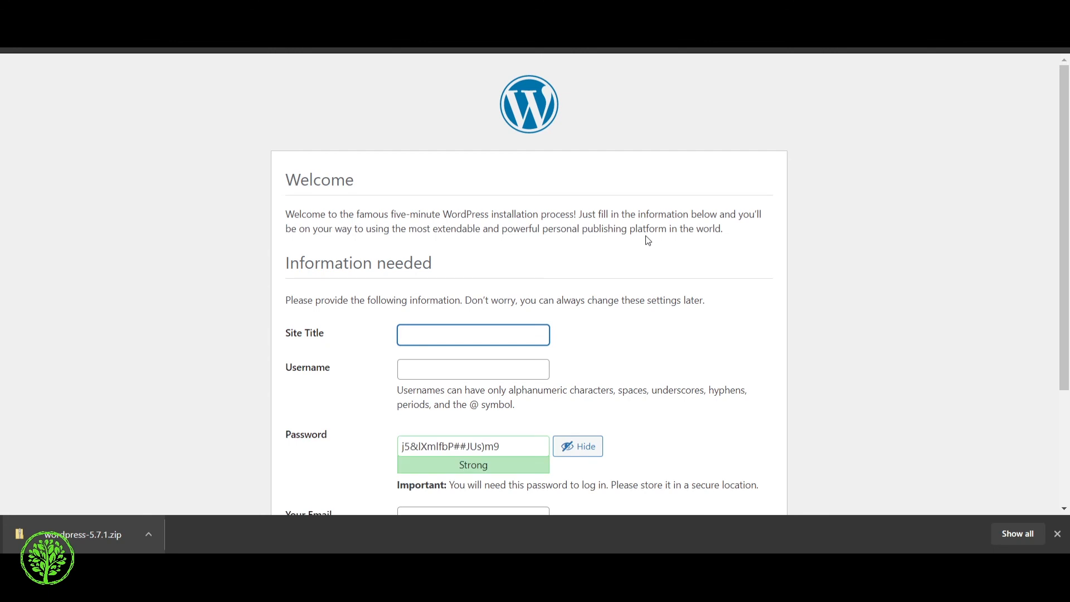
scroll(490, 193, "down", 1)
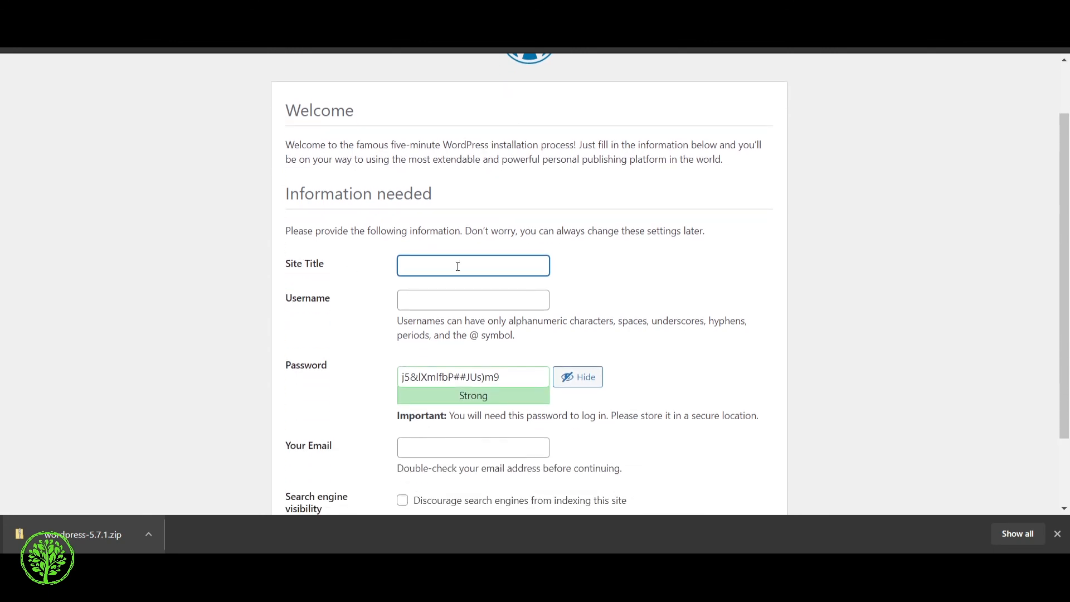
type("Demo Site")
left_click(457, 293)
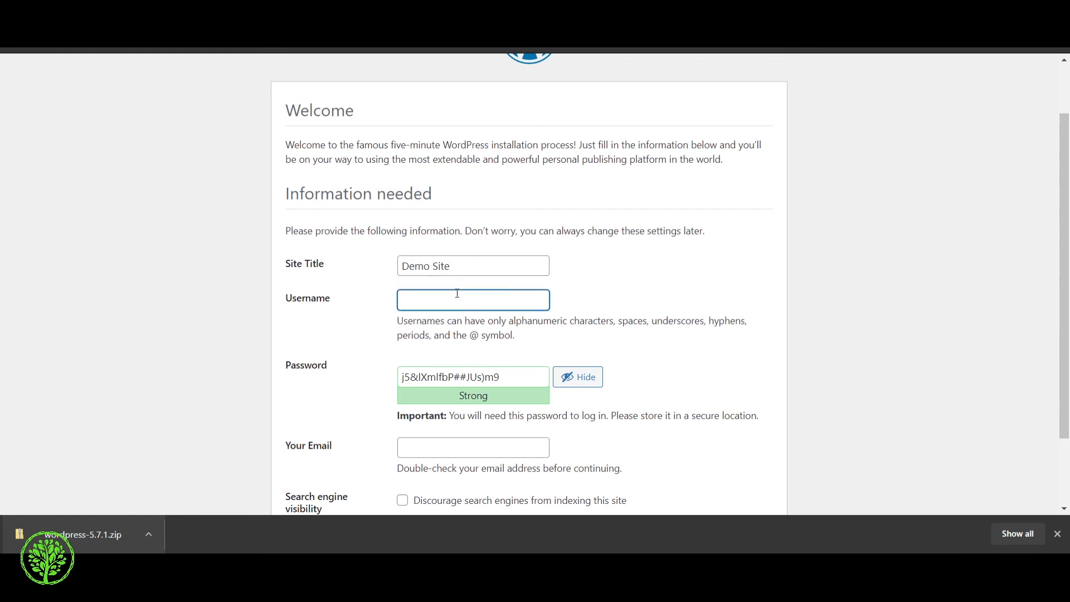
type("Unique")
scroll(532, 284, "down", 2)
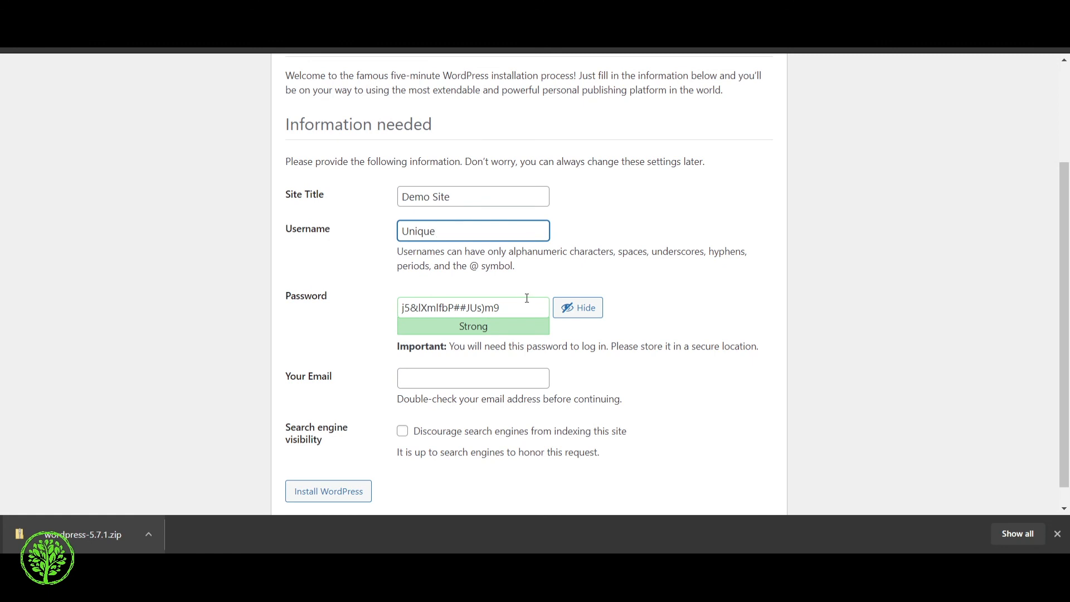
key("Tab")
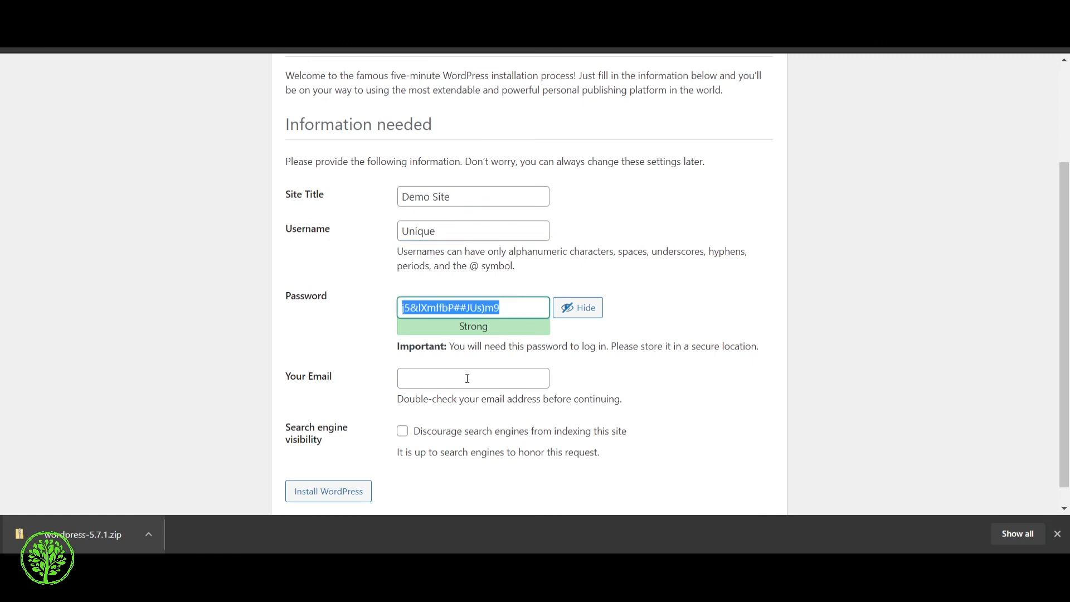
left_click(676, 296)
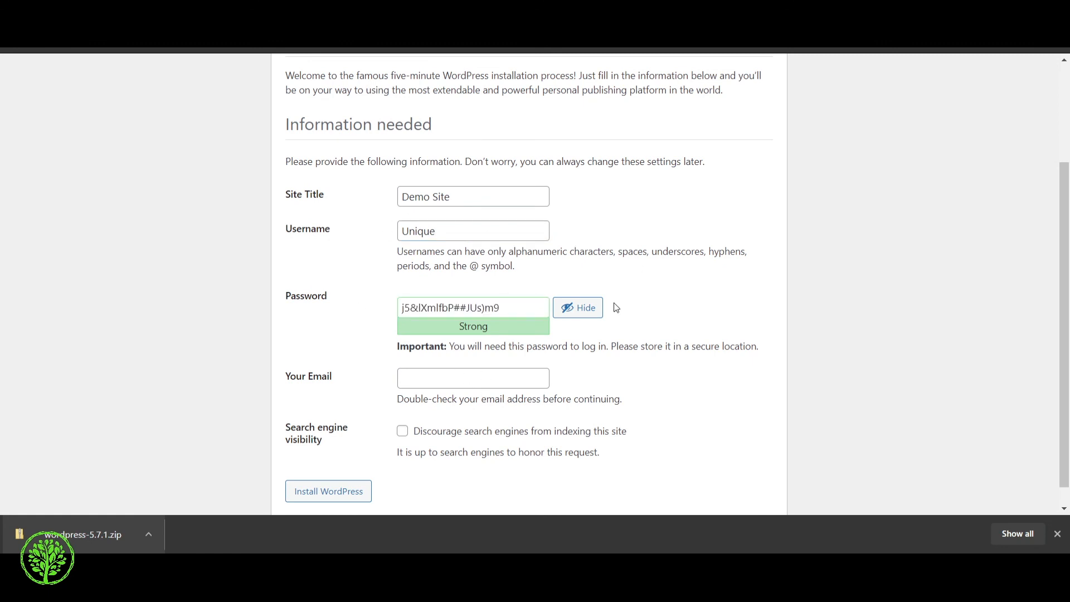
scroll(531, 349, "down", 1)
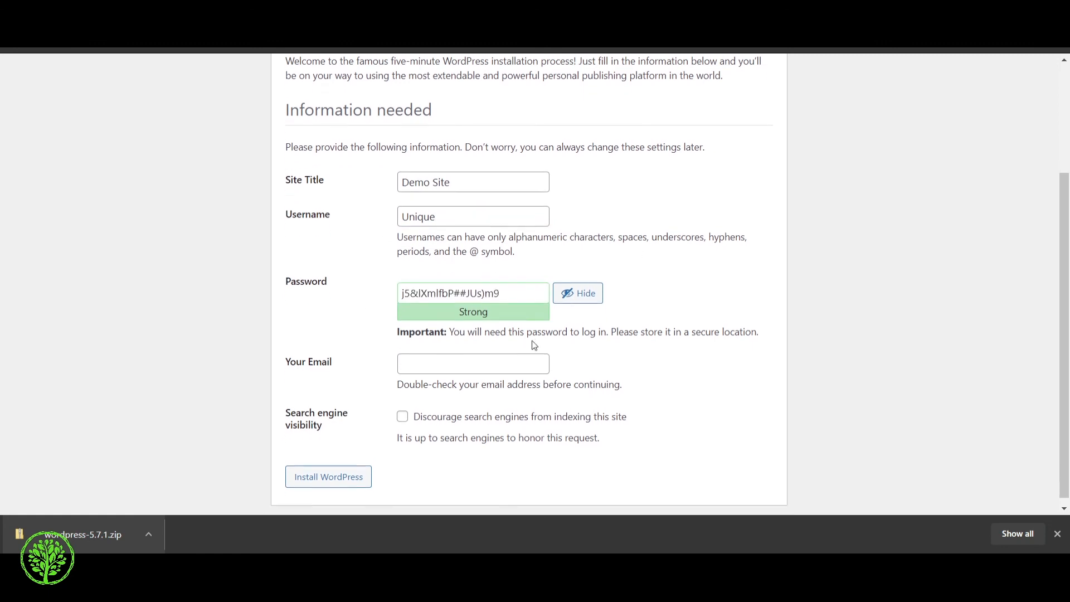
left_click(450, 357)
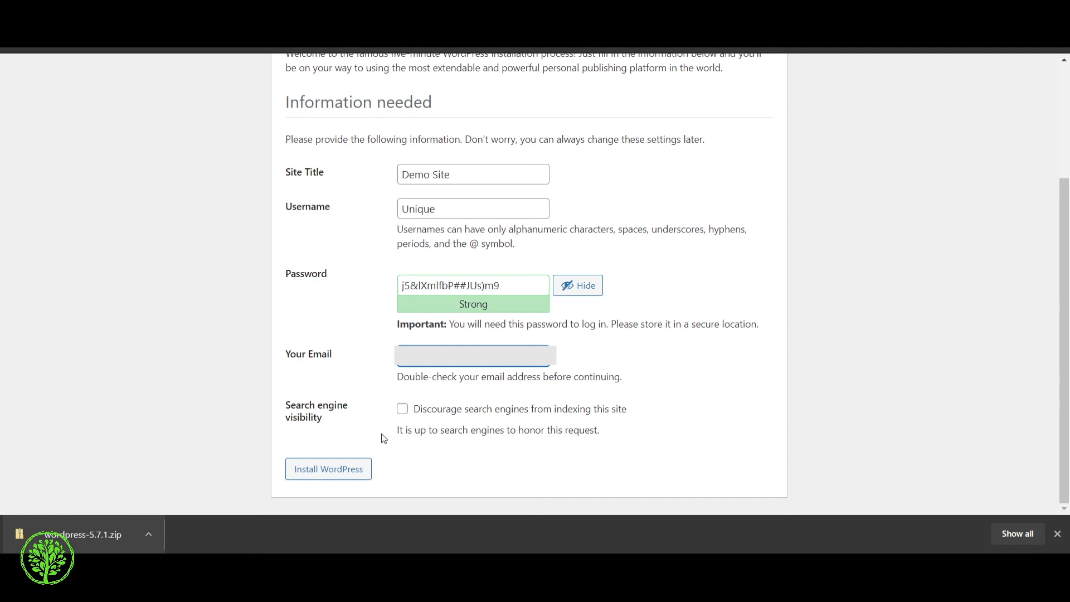
left_click(353, 479)
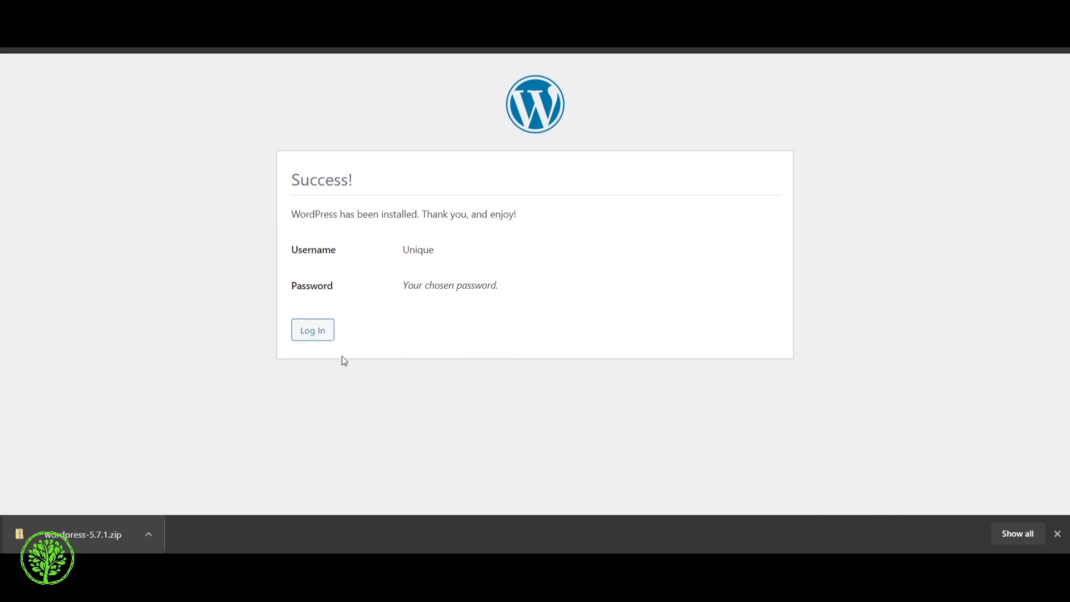
Step: Log in as the new admin to the Dashboard, then view the Demo Site front page
left_click(316, 331)
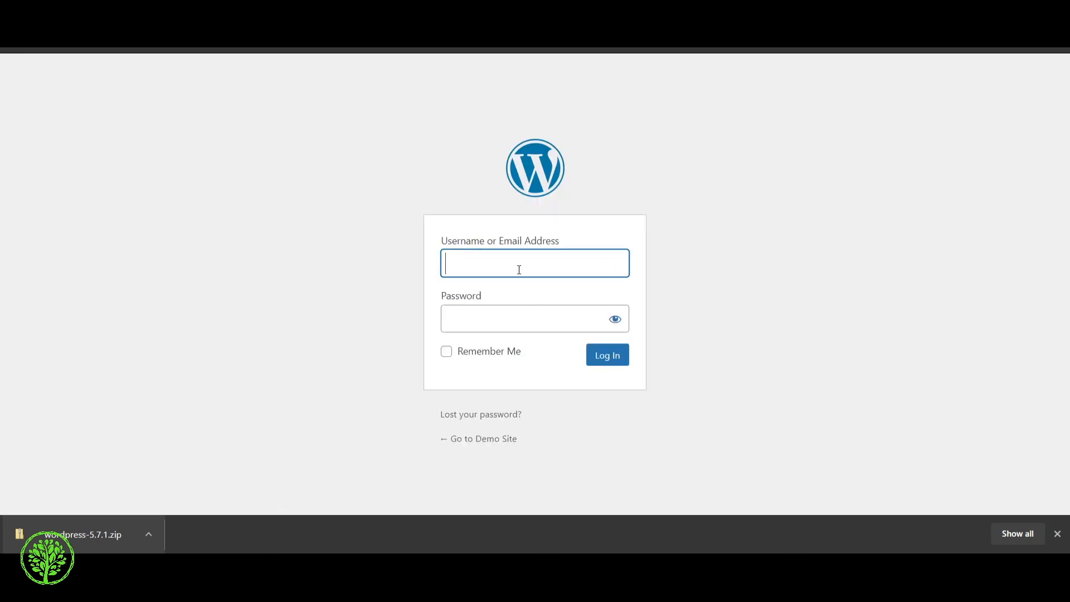
type("Uniquw")
key("BackSpace")
type("e")
left_click(528, 313)
key("ctrl+v")
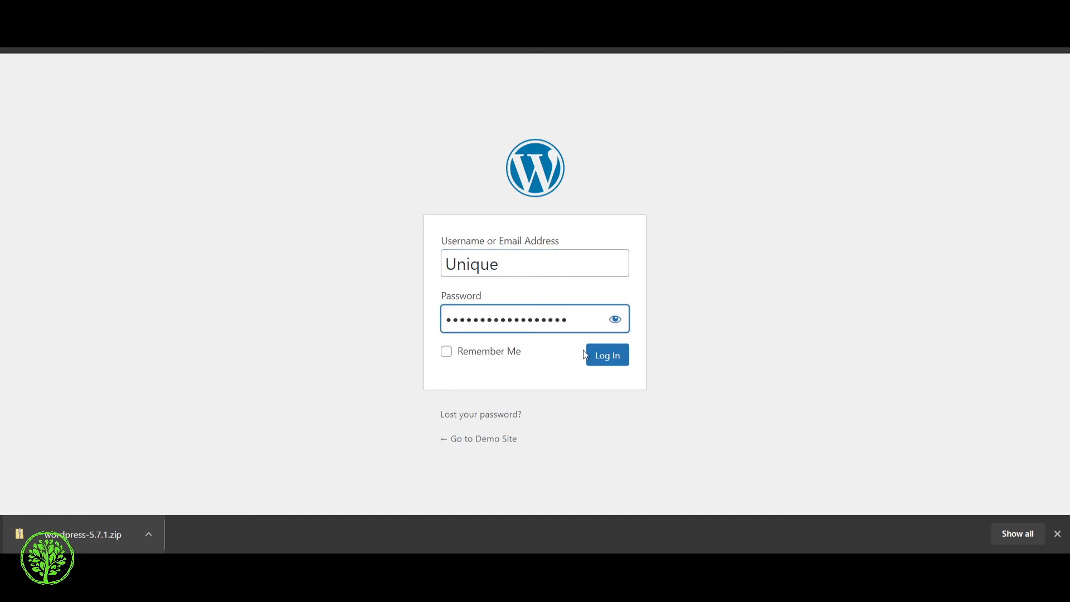
left_click(596, 361)
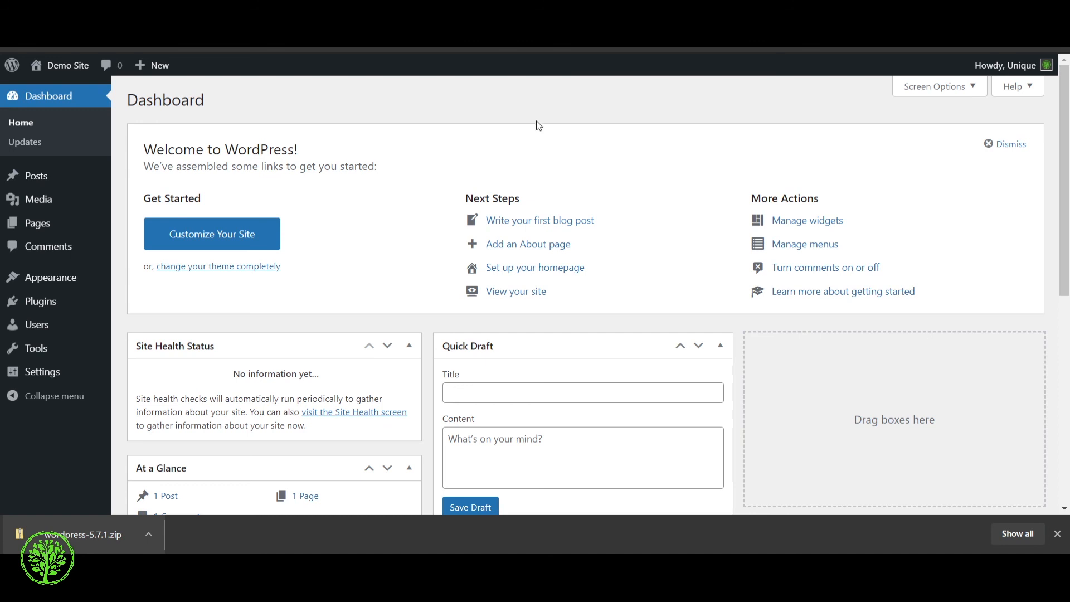
mouse_move(52, 77)
key("ctrl+Tab")
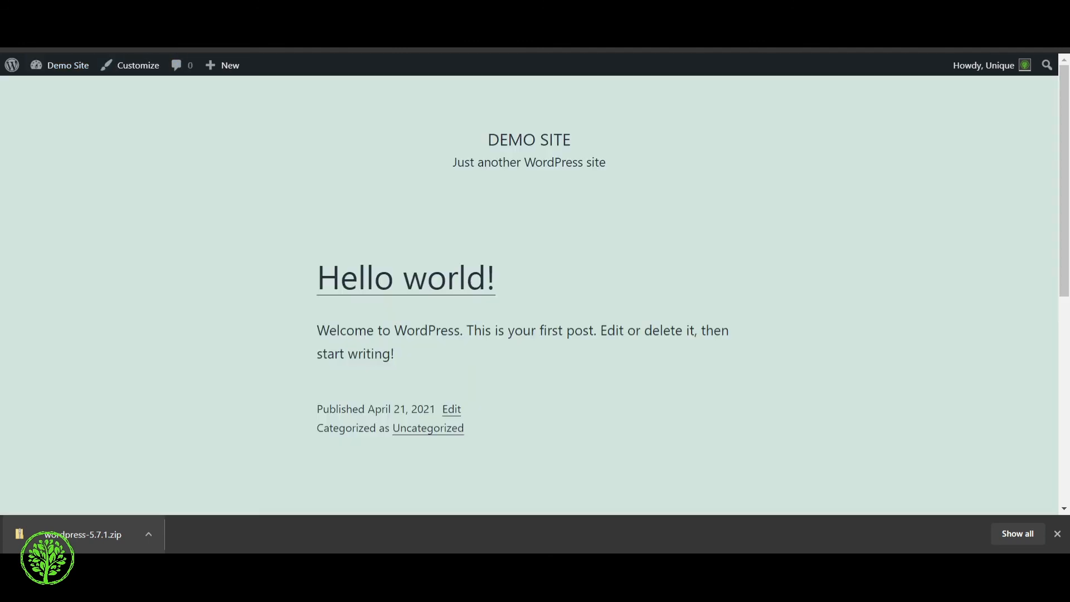